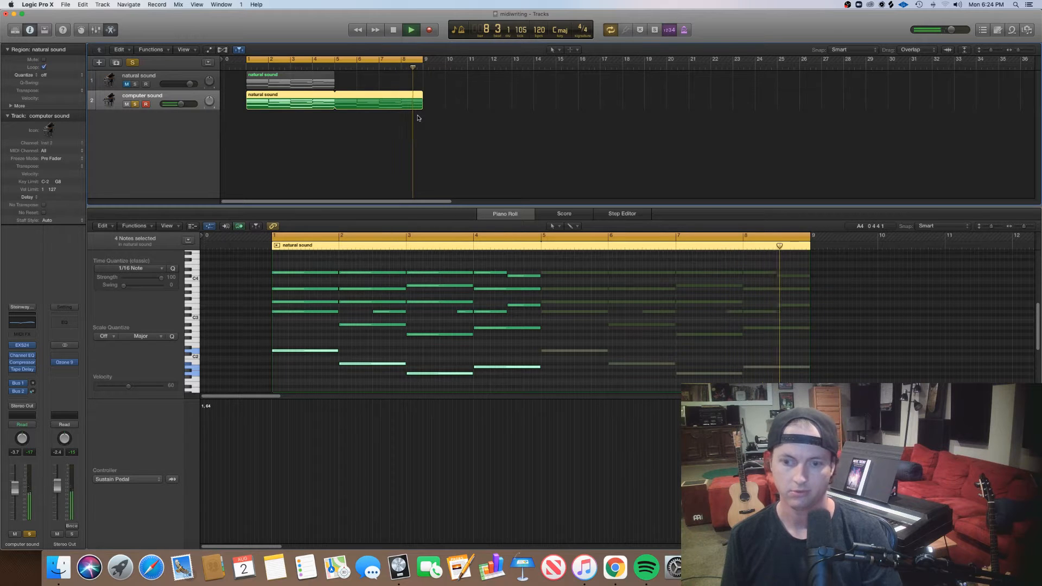
Stop playback and select the region on the computer sound track for note editing.
key("space")
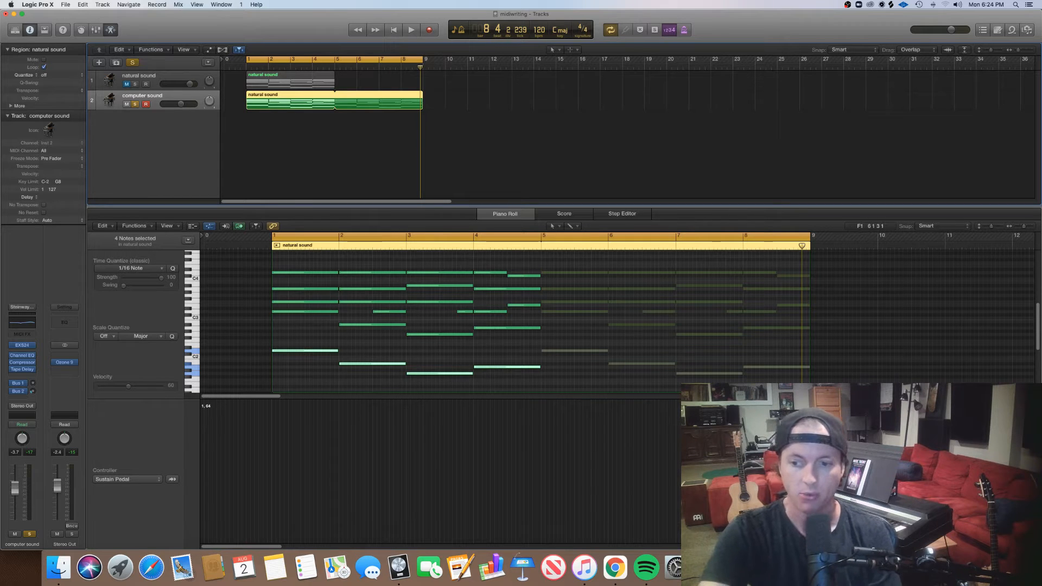
left_click(783, 181)
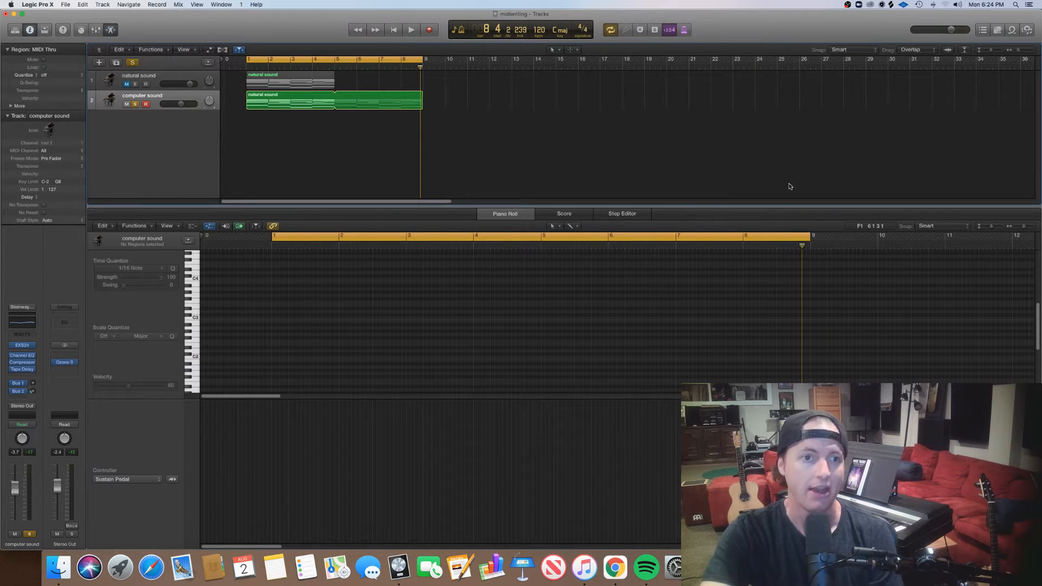
left_click(163, 98)
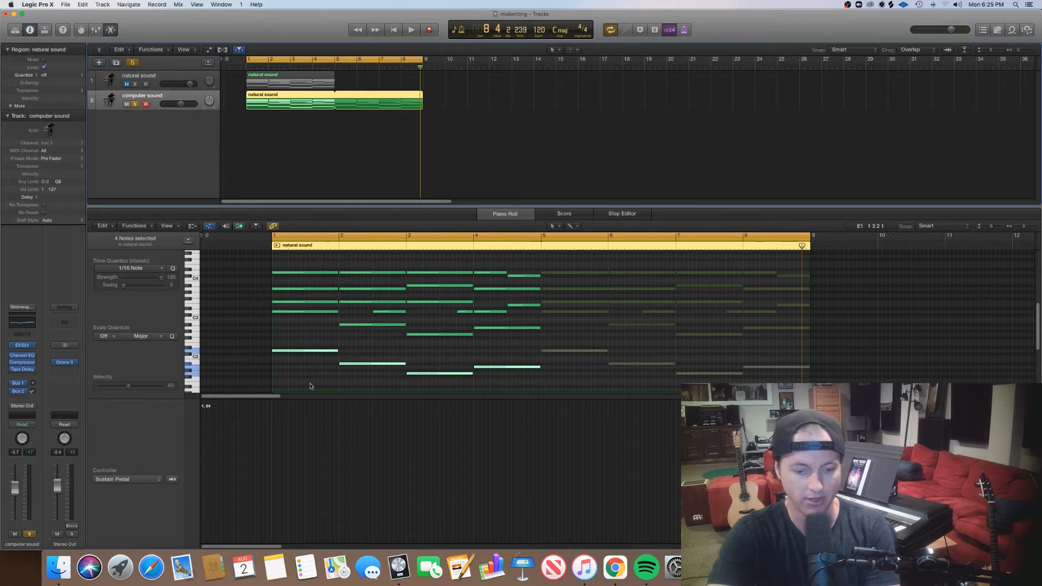
Stagger the start points of the first chord's notes slightly after bar 1, leaving the tenor note on the beat.
scroll(309, 379, "right", 1)
scroll(311, 386, "left", 1)
scroll(310, 384, "up", 3)
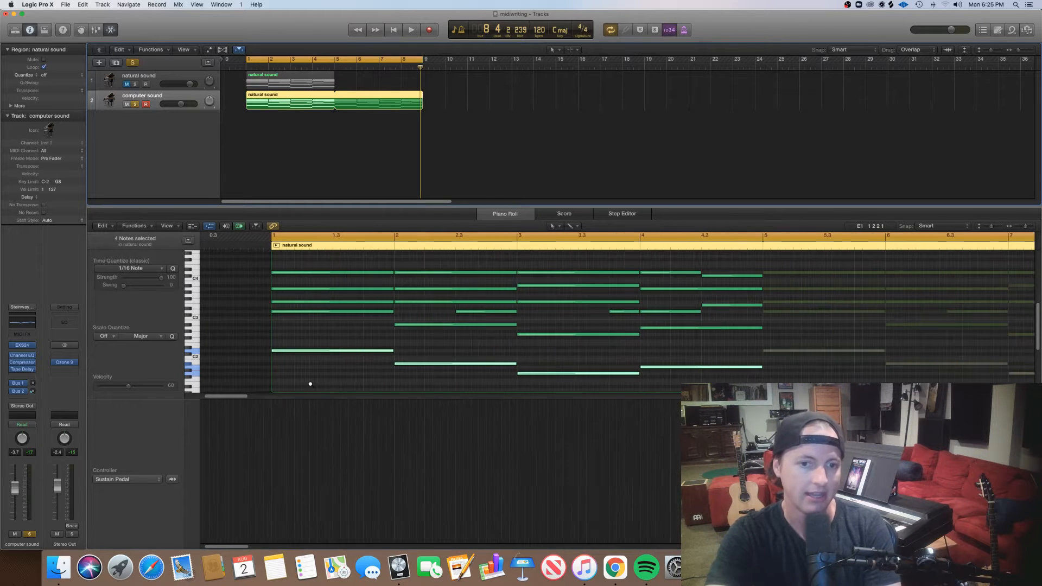
scroll(310, 385, "right", 5)
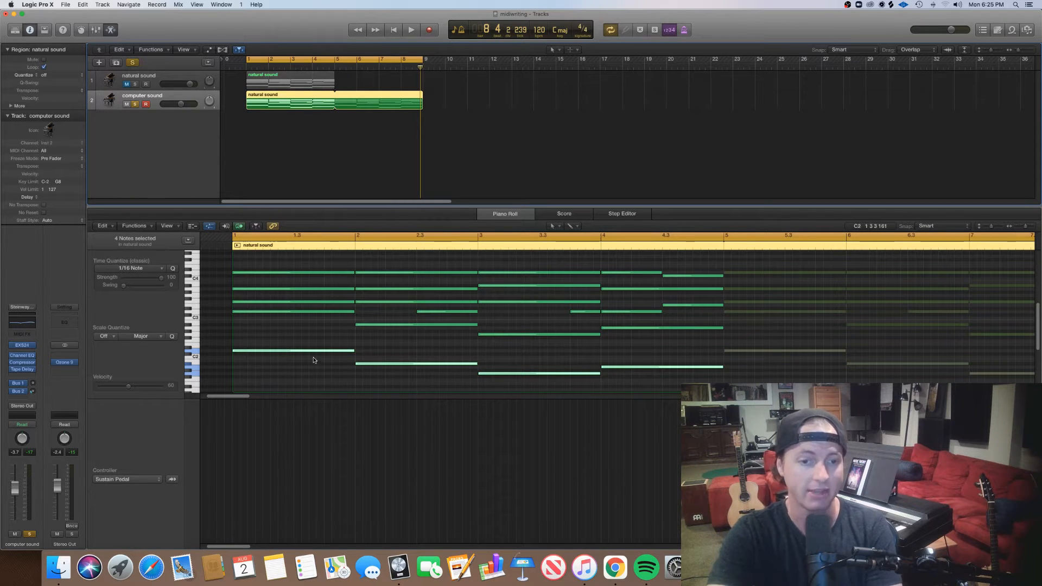
left_click_drag(283, 265, 283, 368)
left_click(283, 368)
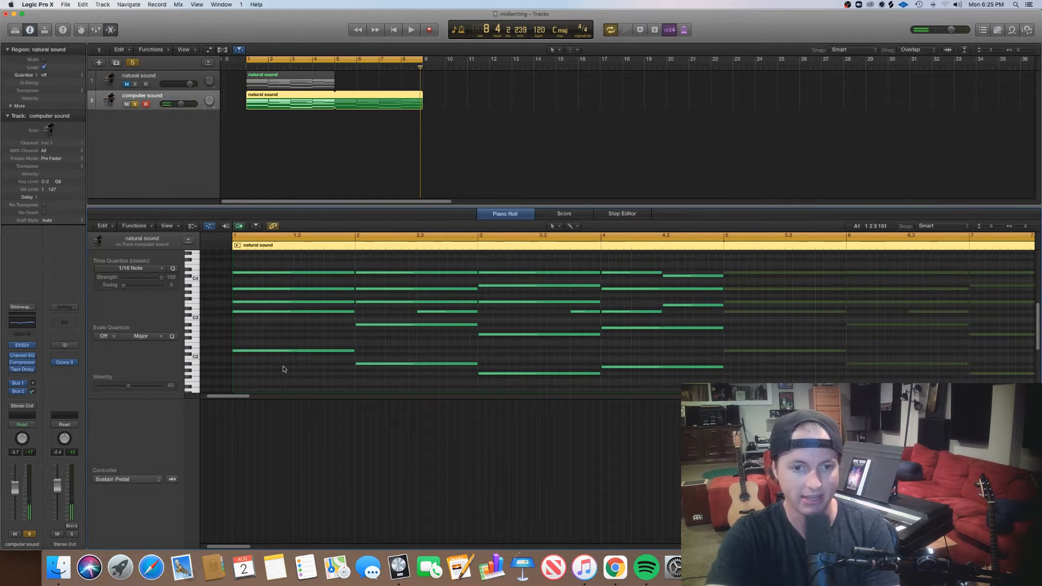
scroll(283, 369, "up", 5)
left_click_drag(356, 351, 359, 351)
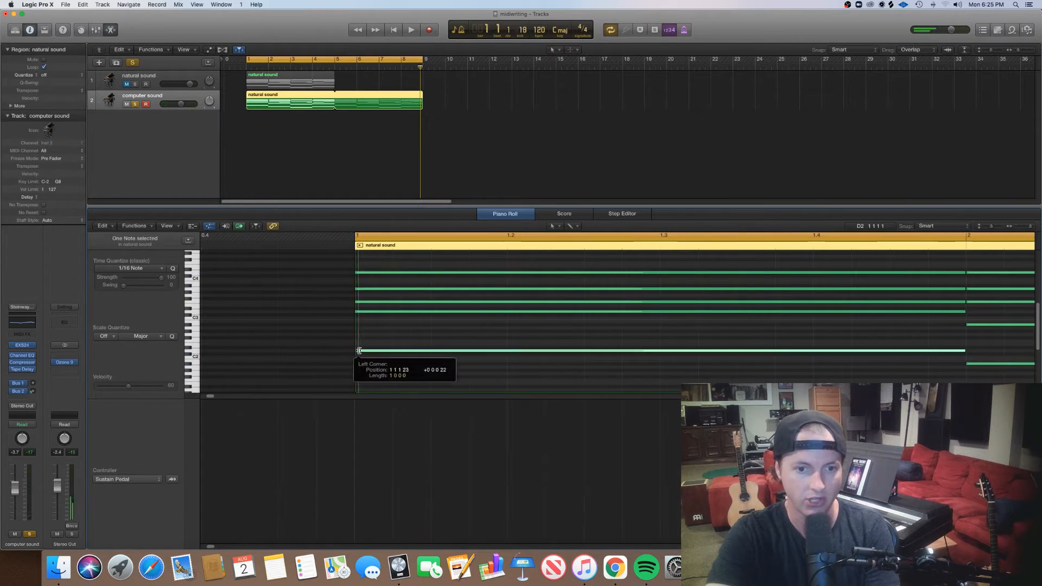
left_click_drag(356, 302, 362, 272)
key("super+Right")
left_click(357, 312)
left_click_drag(365, 350, 362, 350)
left_click(378, 375)
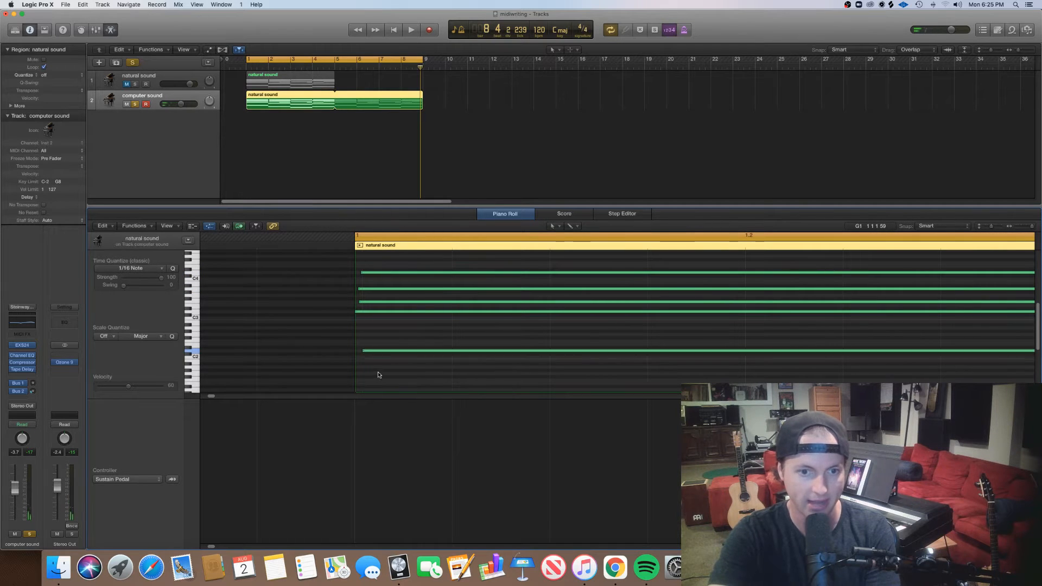
Vary the first chord's note velocities individually, setting the second-highest note to 71 and the highest to 52.
left_click(380, 350)
left_click_drag(128, 386, 129, 387)
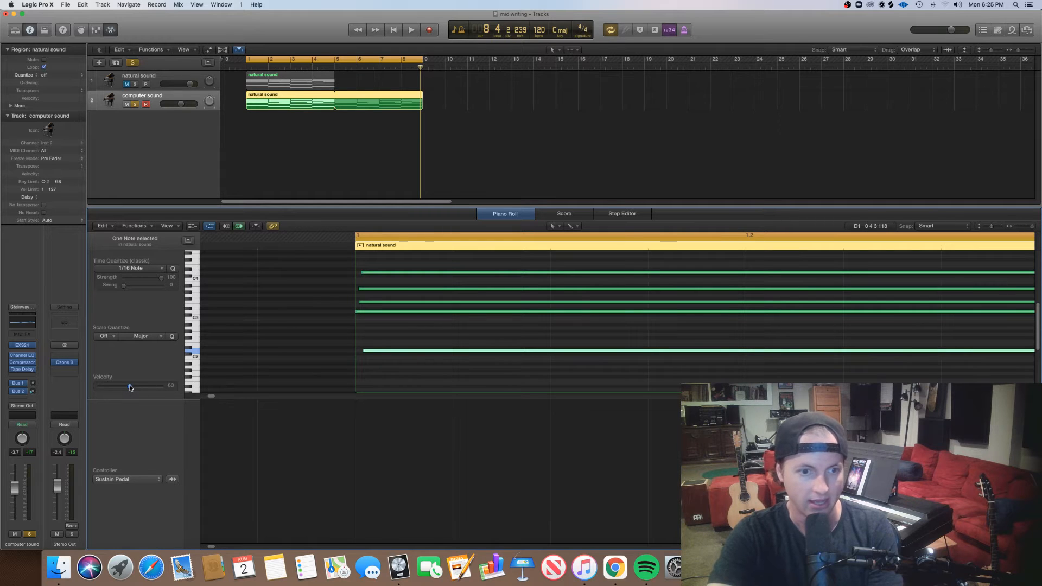
left_click(391, 312)
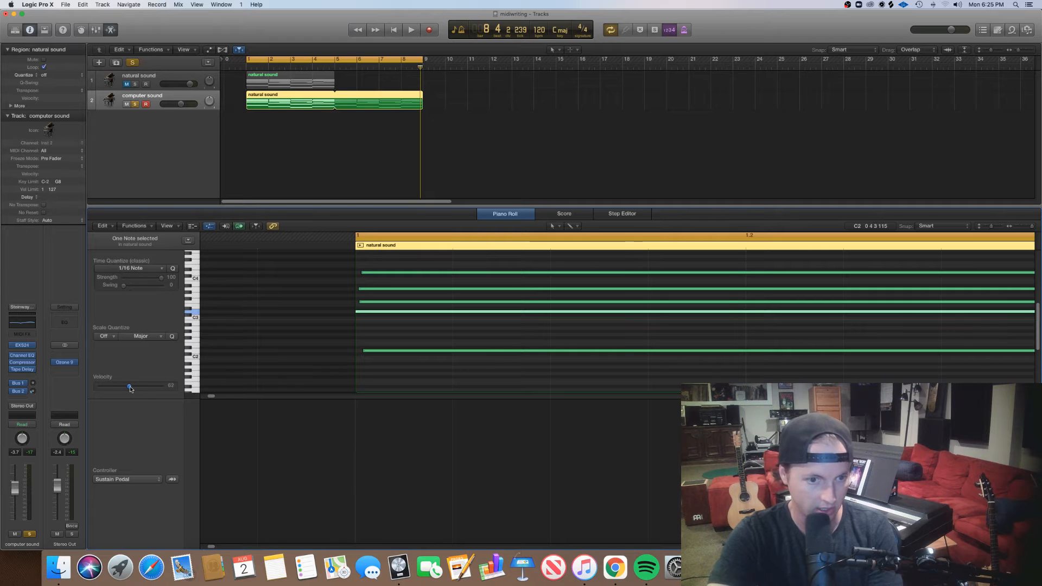
left_click(393, 300)
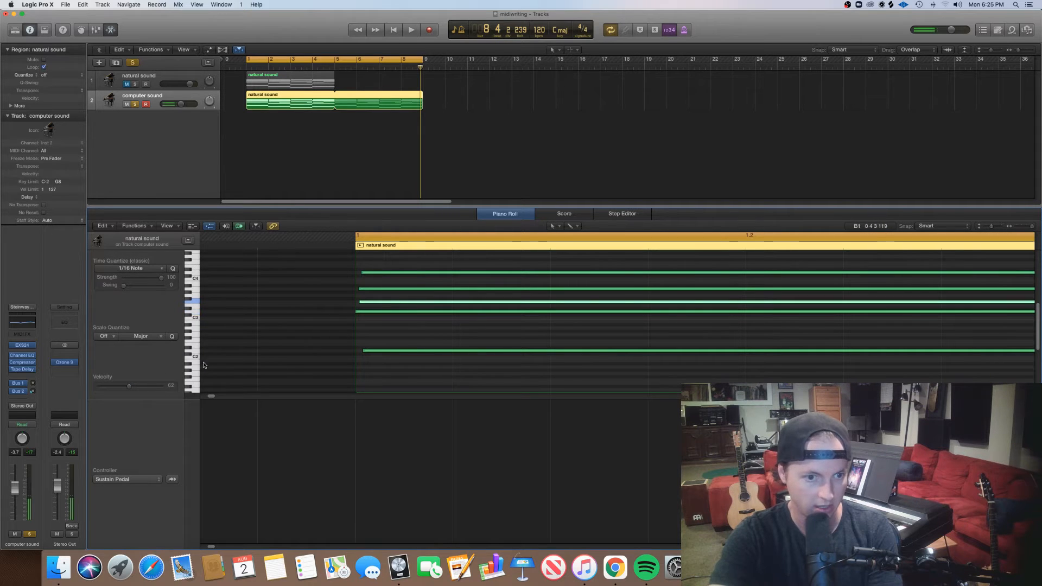
left_click_drag(129, 389, 134, 388)
left_click(411, 288)
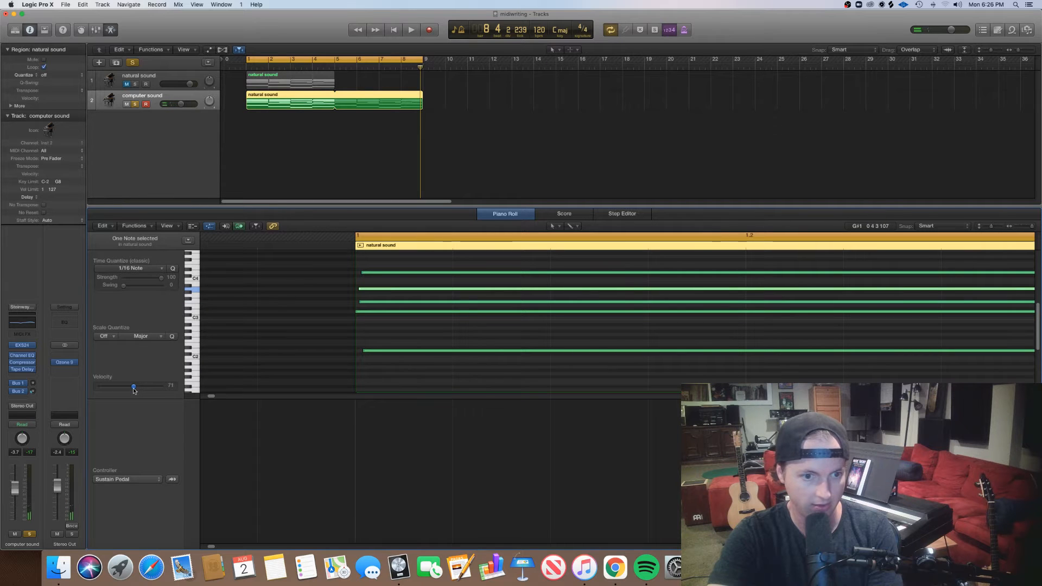
left_click(369, 273)
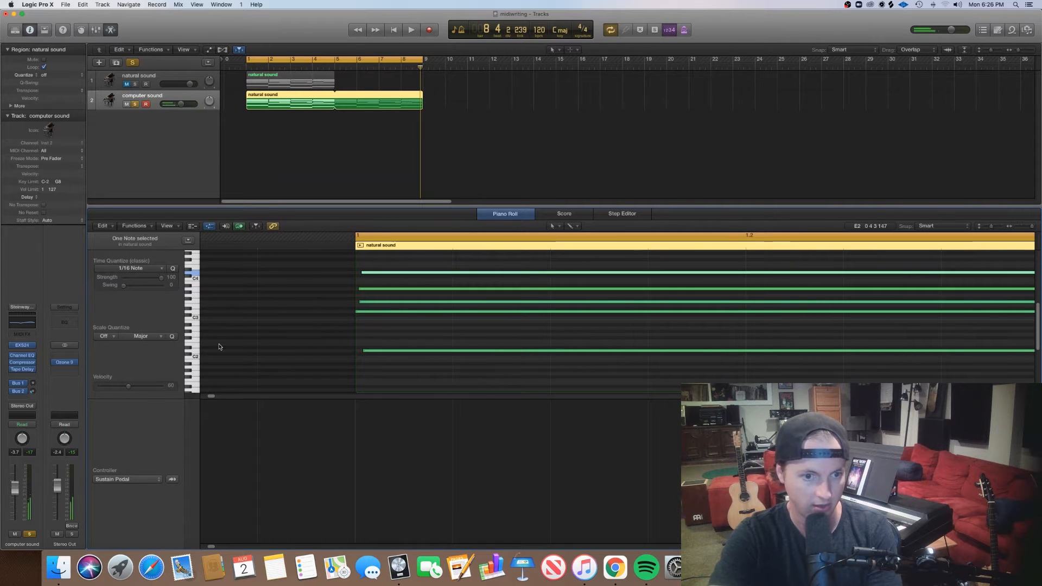
left_click_drag(133, 386, 125, 391)
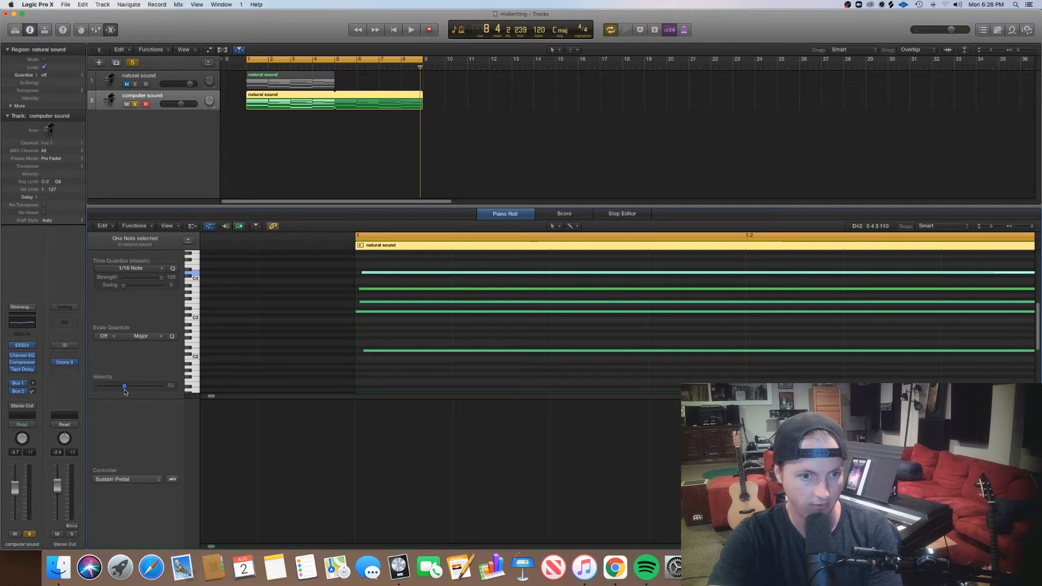
left_click(328, 349)
Extend the cycle start to slightly before bar 1 and play back the edited chord.
left_click_drag(248, 59, 241, 60)
key("space")
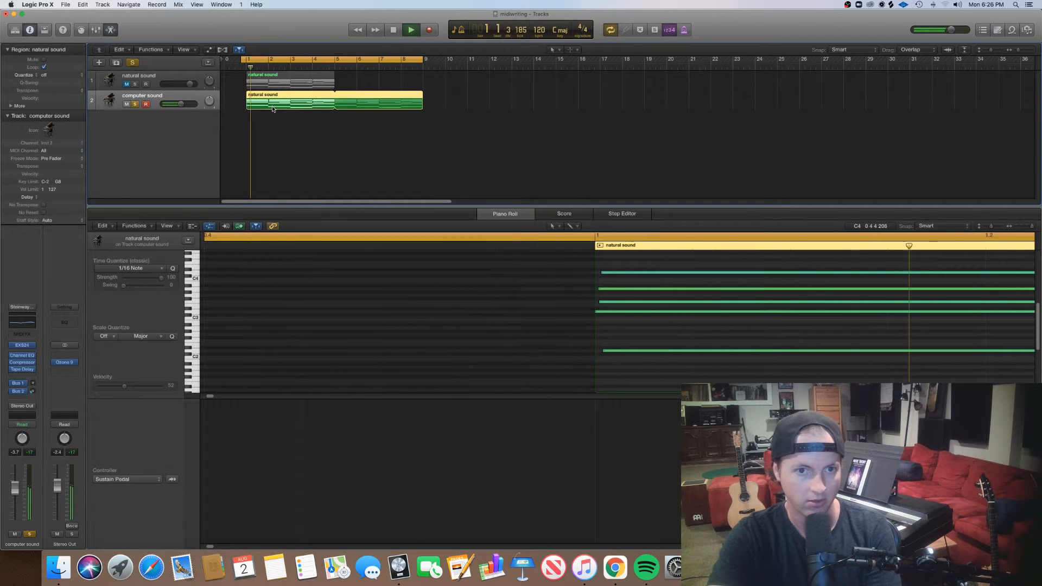
key("space")
key("space")
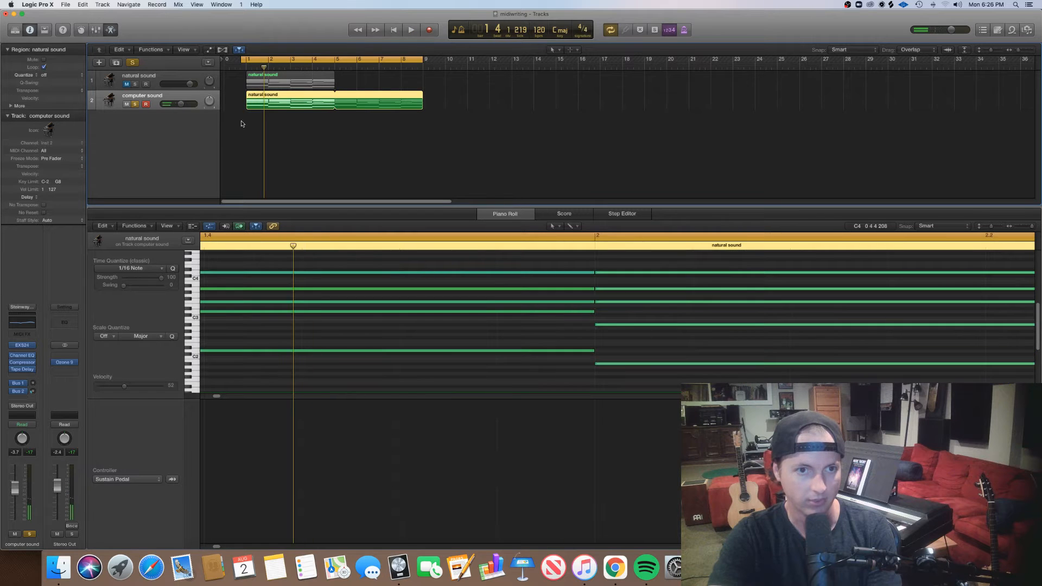
key("space")
Swap the regions between the natural sound and computer sound tracks and play back the soloed computer sound track.
left_click_drag(294, 106, 267, 81)
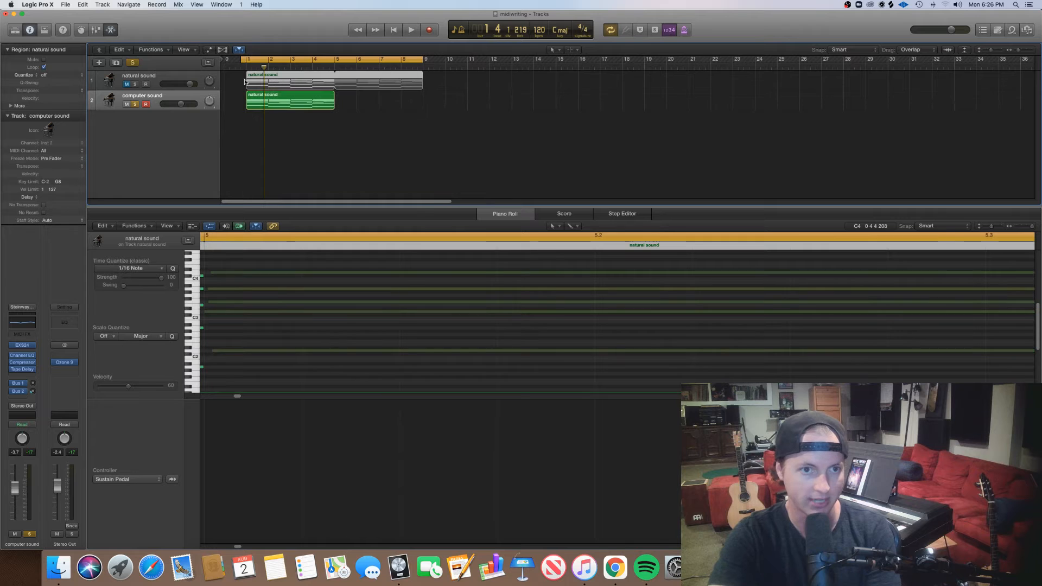
key("space")
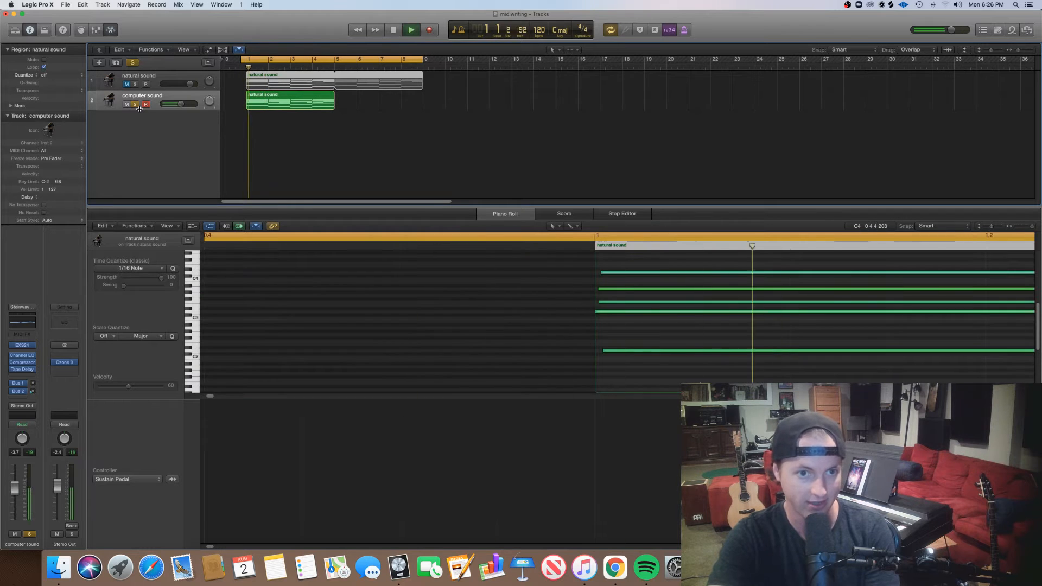
key("space")
key("space")
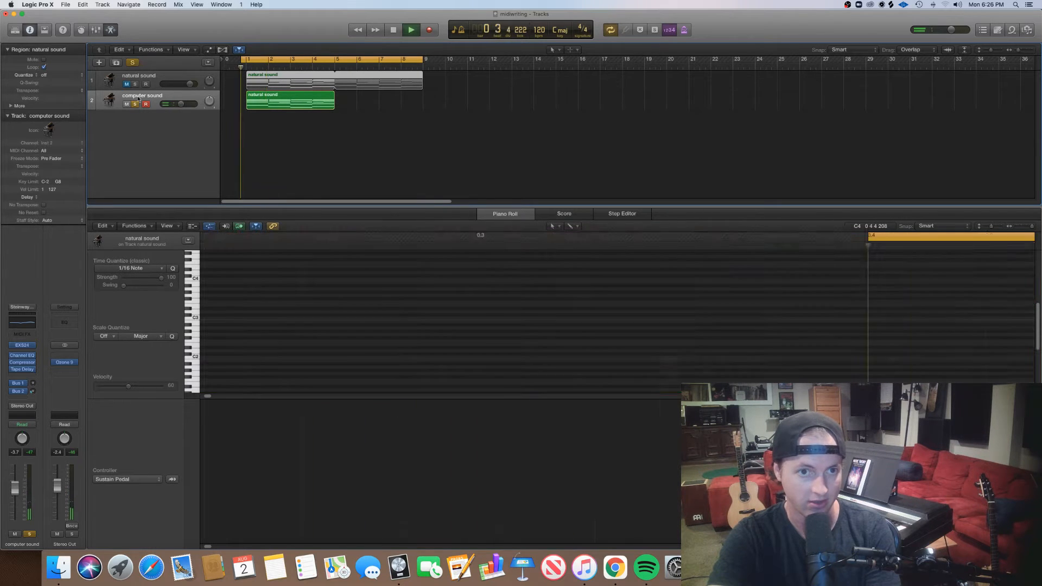
key("space")
Switch the solo to the natural sound track, play it back, and lower its volume to about -4.5 dB.
left_click(135, 84)
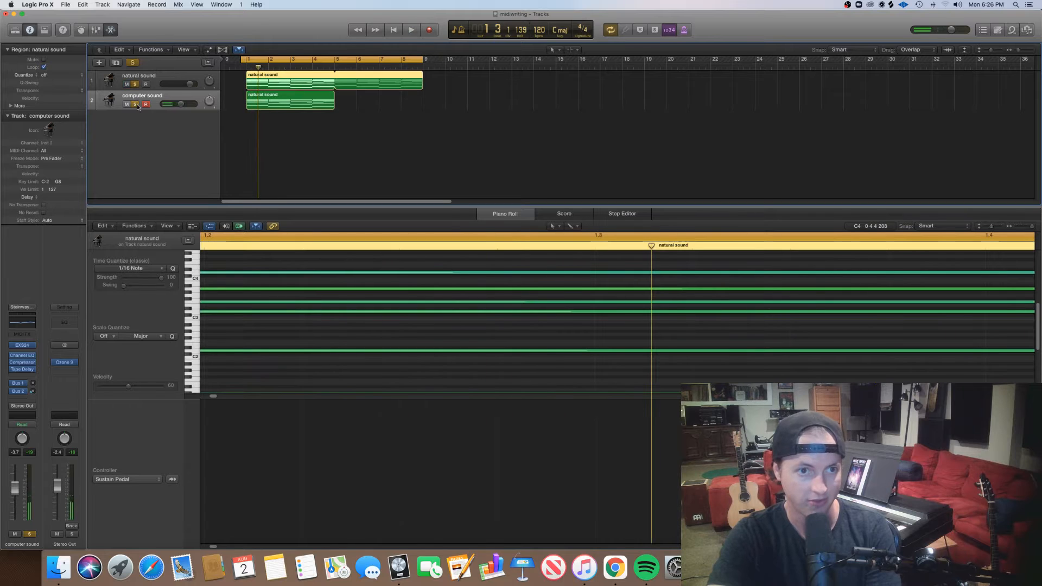
left_click(135, 104)
key("space")
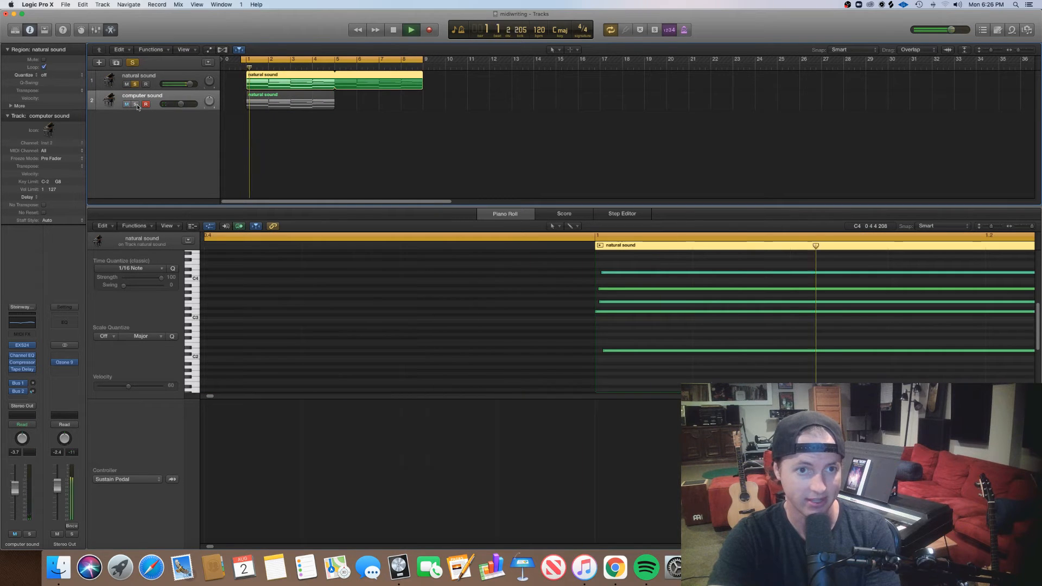
key("space")
left_click_drag(190, 84, 186, 84)
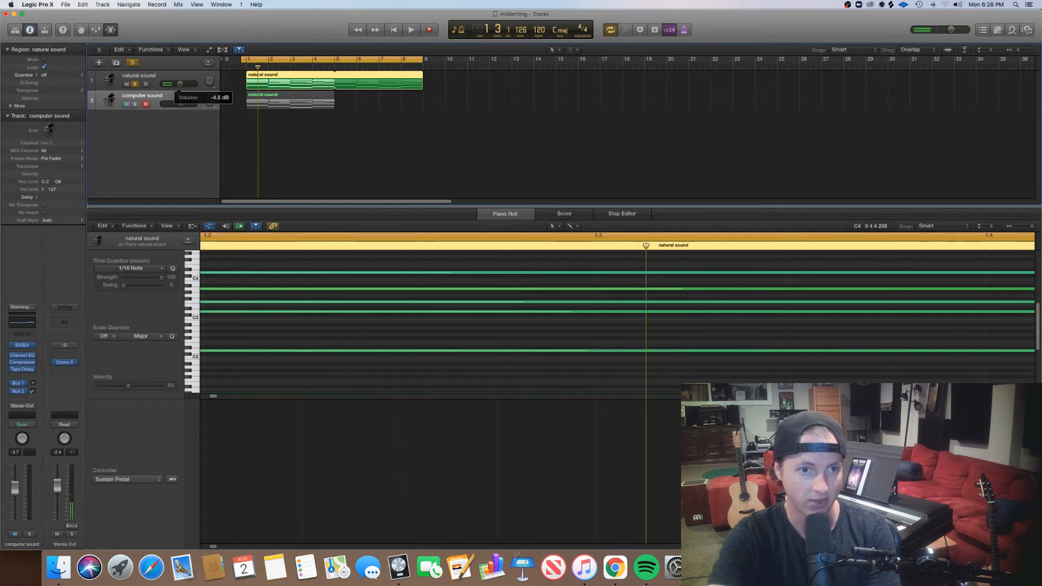
Compare the natural sound and computer sound tracks by switching the solo during playback, leaving both tracks unsoloed.
key("space")
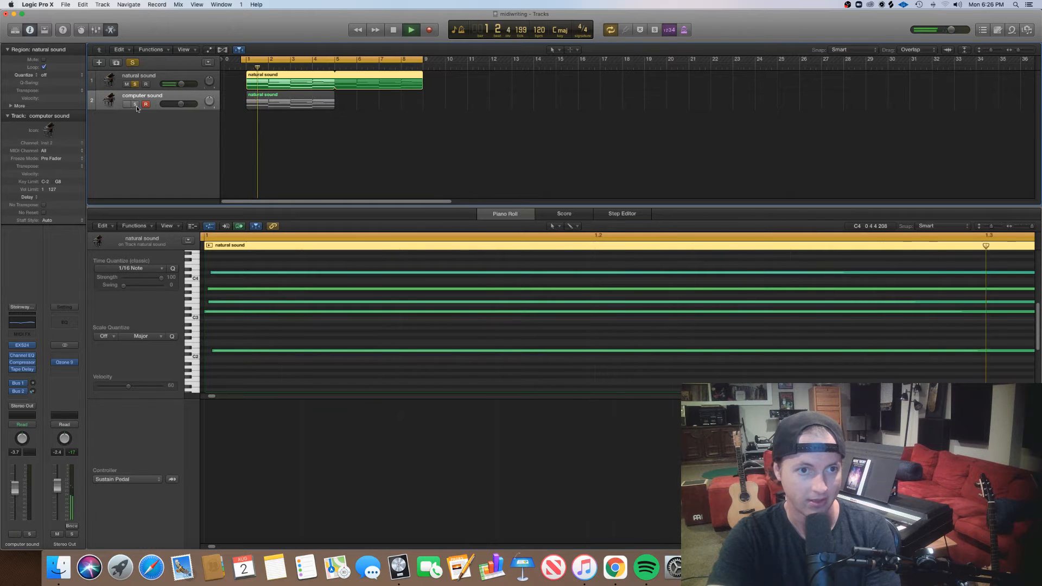
left_click(135, 105)
left_click(135, 84)
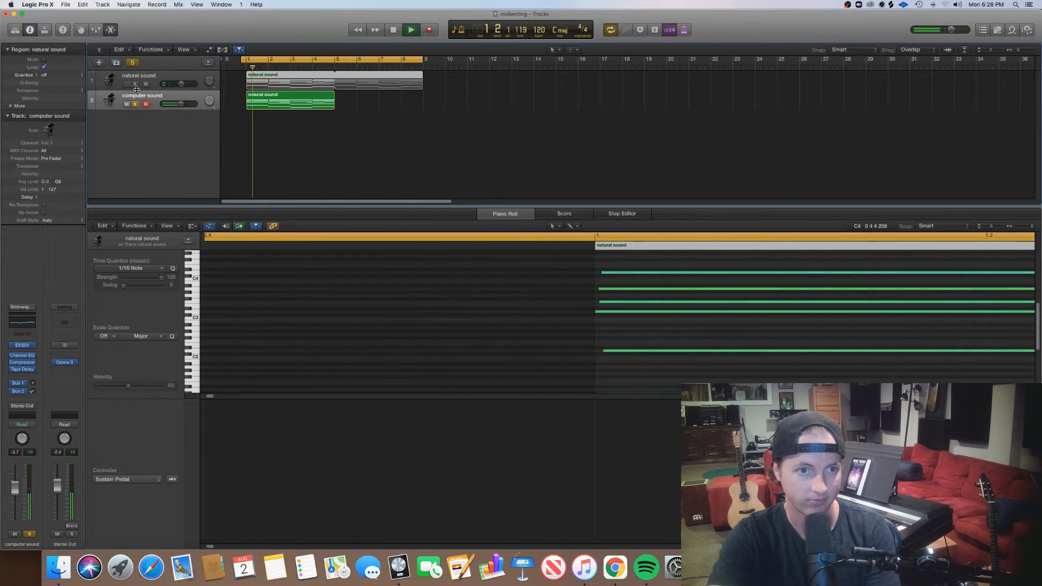
key("space")
left_click(135, 104)
Convert the natural sound region's loop into a separate region and select both regions on the track.
left_click(397, 87)
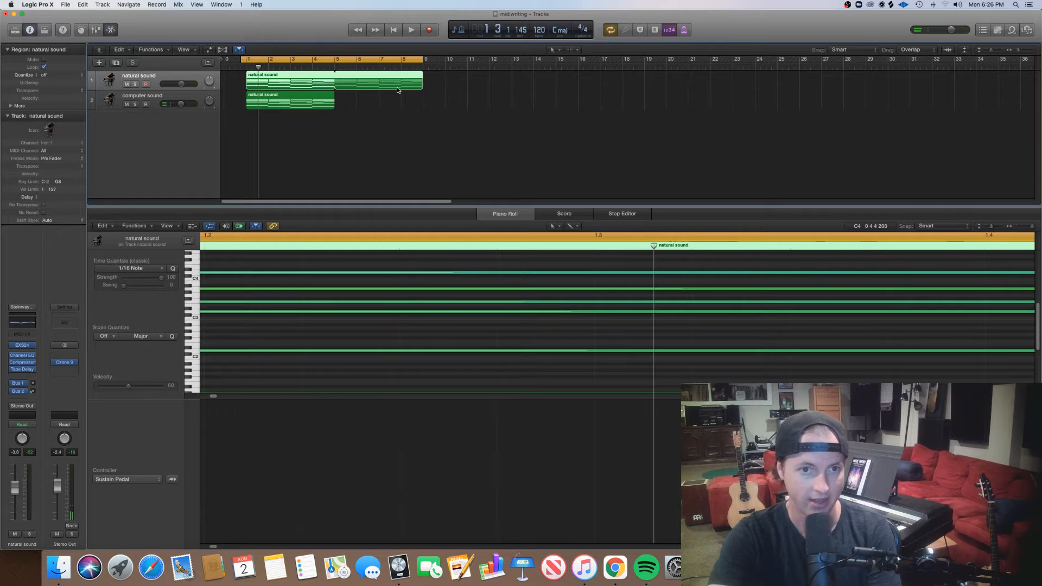
double_click(314, 89)
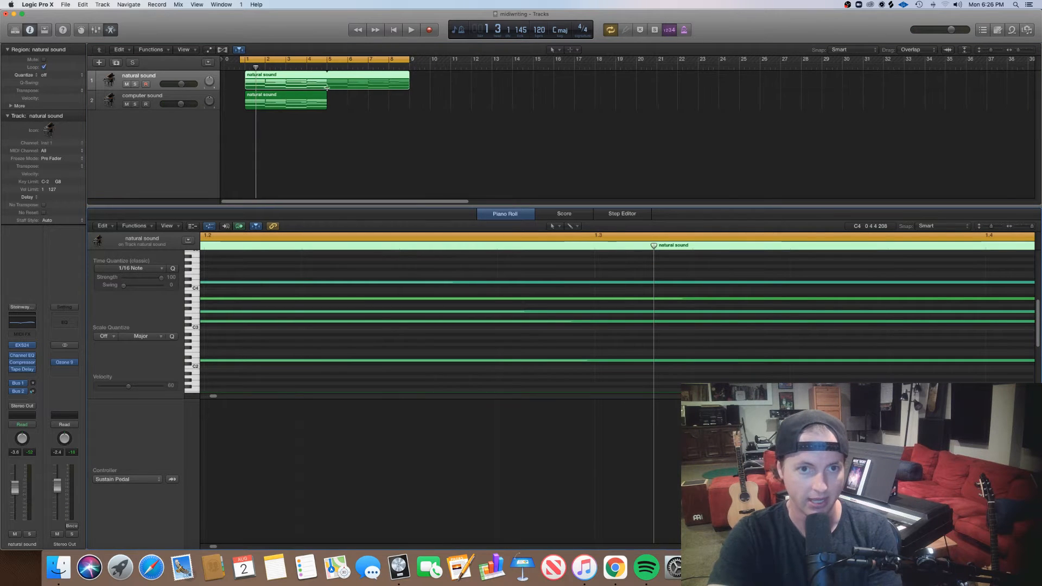
left_click(430, 76)
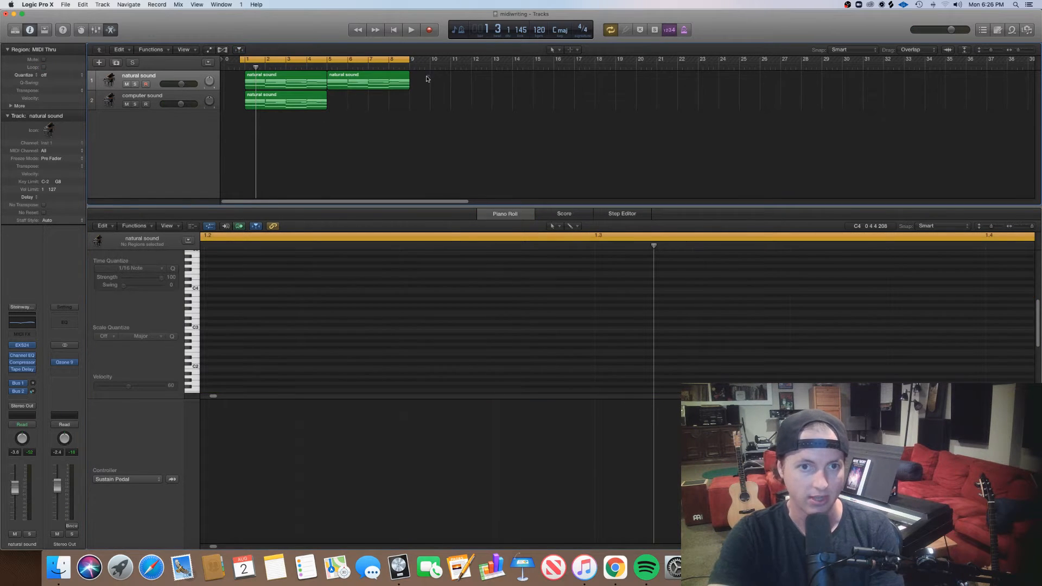
left_click_drag(427, 78, 303, 87)
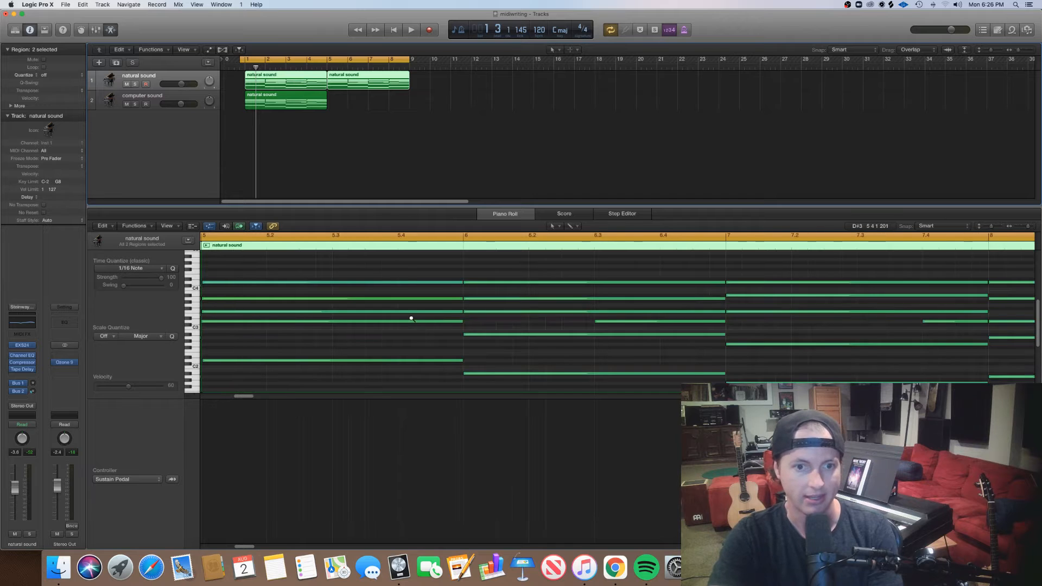
Enlarge the piano roll editor to show both natural sound regions in full and briefly run playback.
scroll(411, 319, "down", 5)
scroll(411, 320, "left", 3)
scroll(411, 320, "down", 5)
scroll(411, 320, "left", 4)
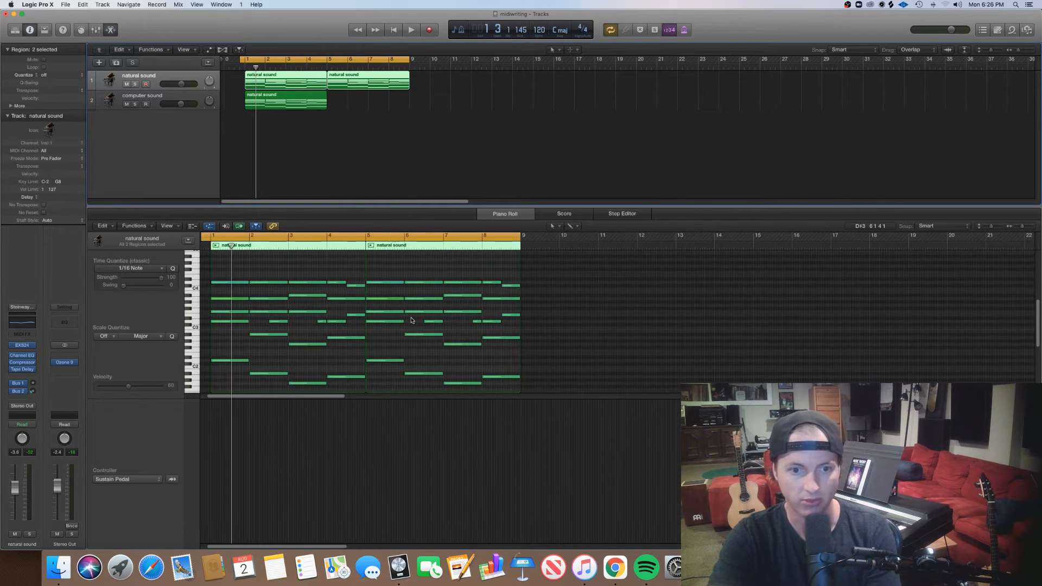
left_click_drag(1039, 328, 1034, 330)
left_click_drag(724, 205, 727, 137)
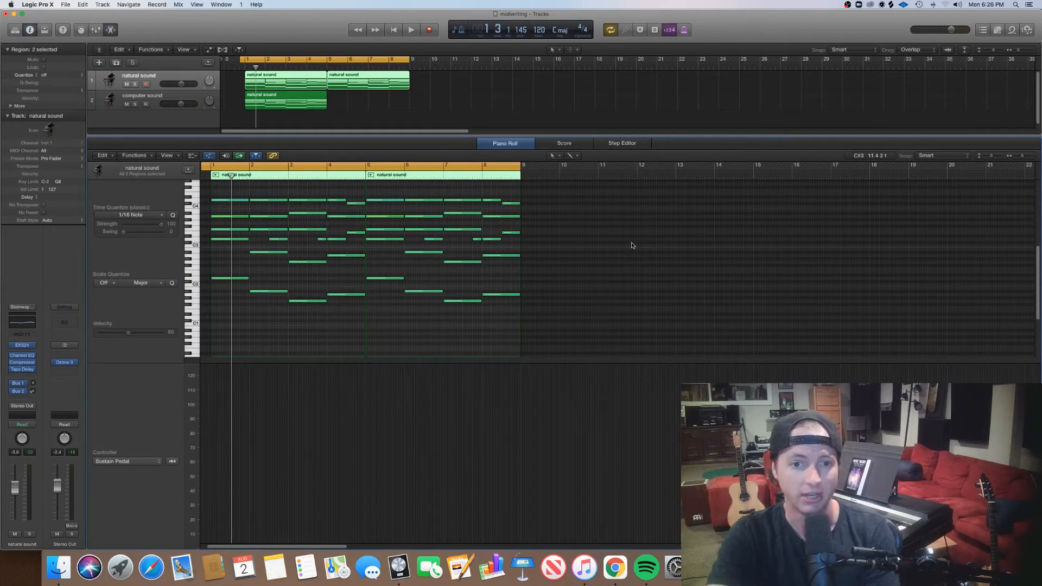
scroll(627, 251, "left", 2)
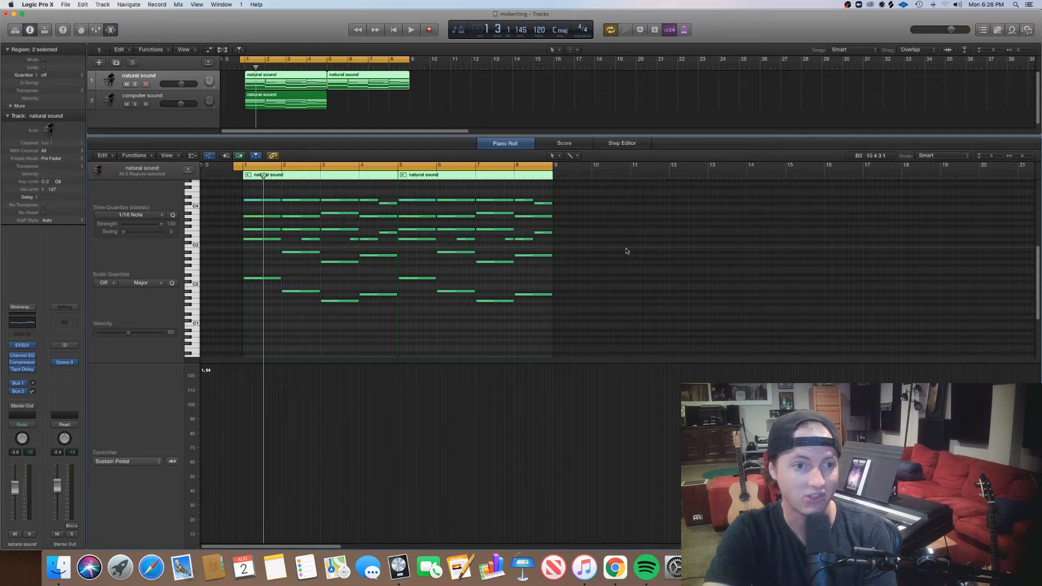
key("space")
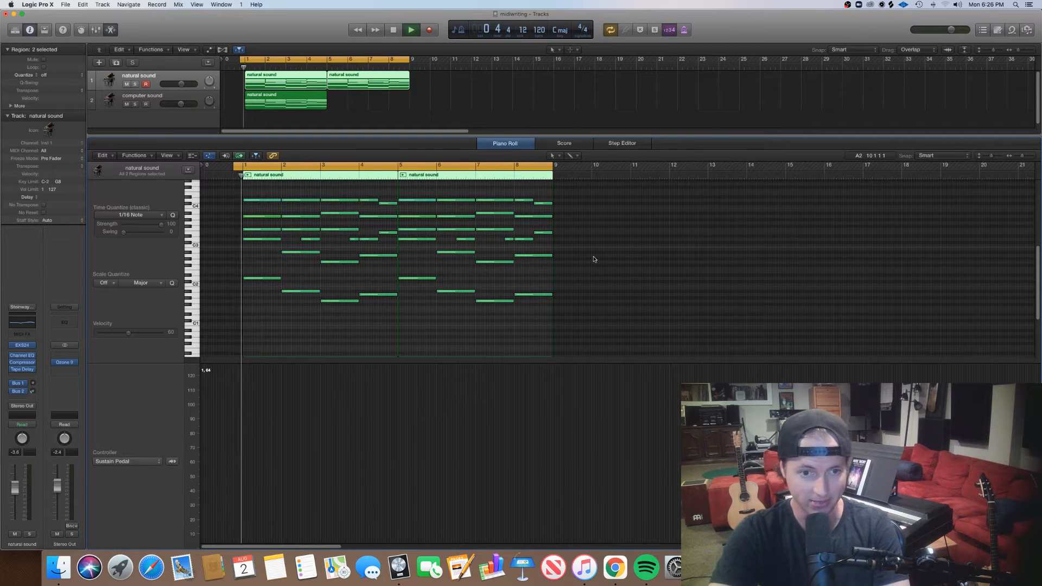
key("space")
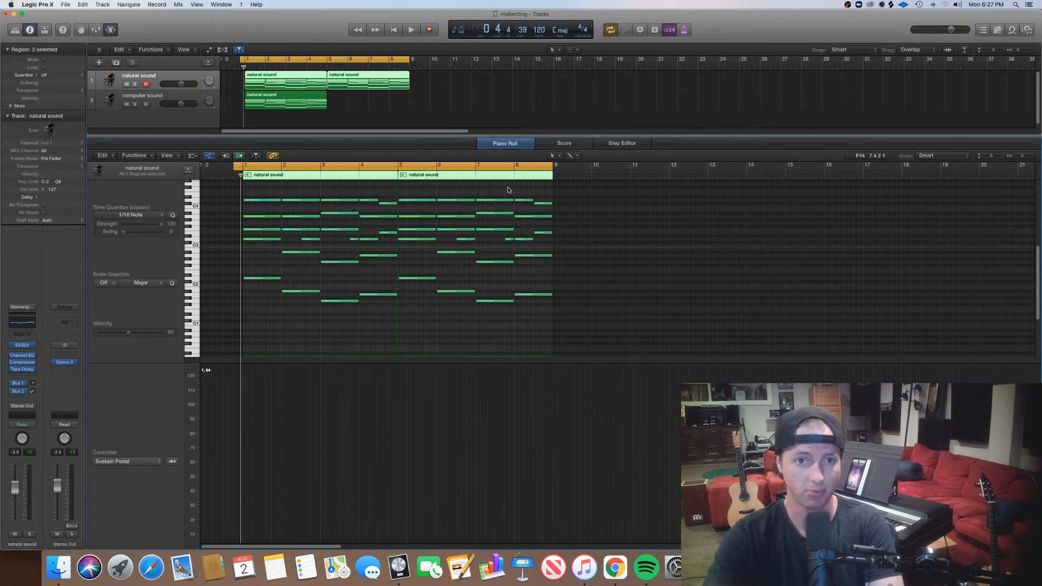
Copy the two natural sound regions to bar 9 and select all four regions on the track.
left_click_drag(447, 90, 471, 85)
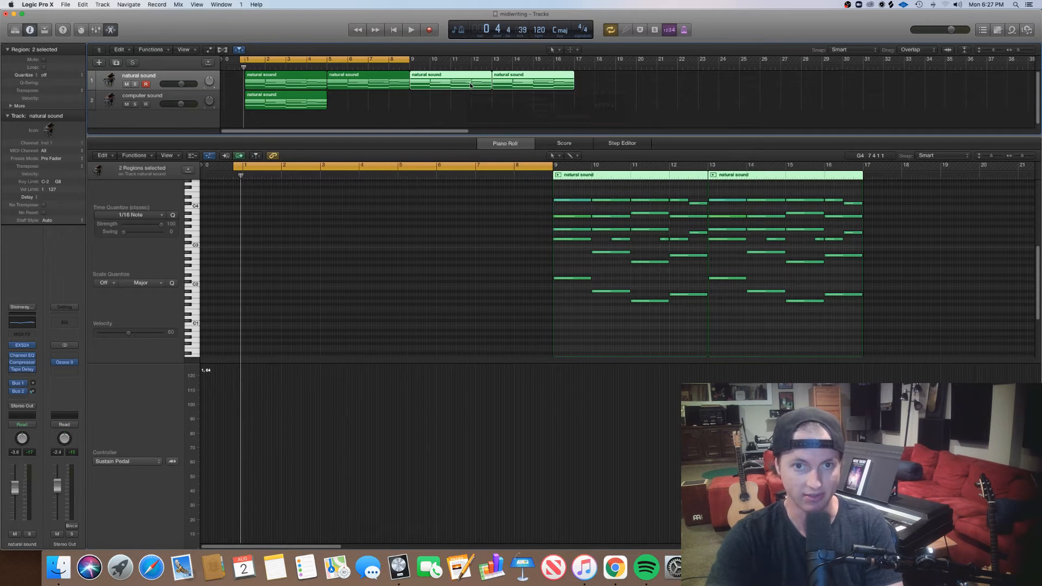
left_click(487, 106)
left_click_drag(624, 81, 304, 76)
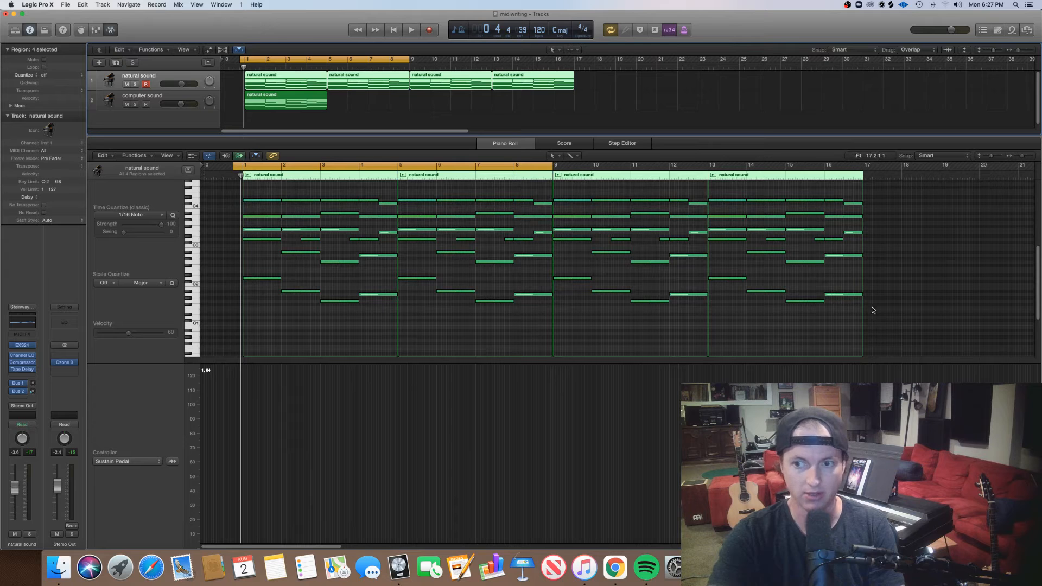
Select all notes in the four natural sound regions and apply the Humanize MIDI transform, randomizing position, velocity and length by 10.
left_click_drag(899, 319, 282, 205)
left_click(155, 156)
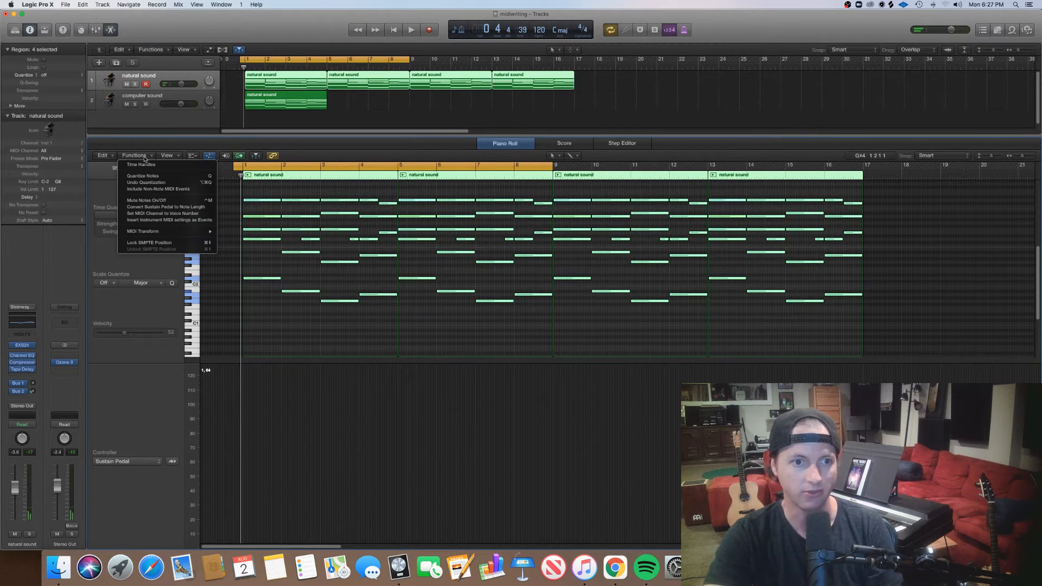
mouse_move(179, 231)
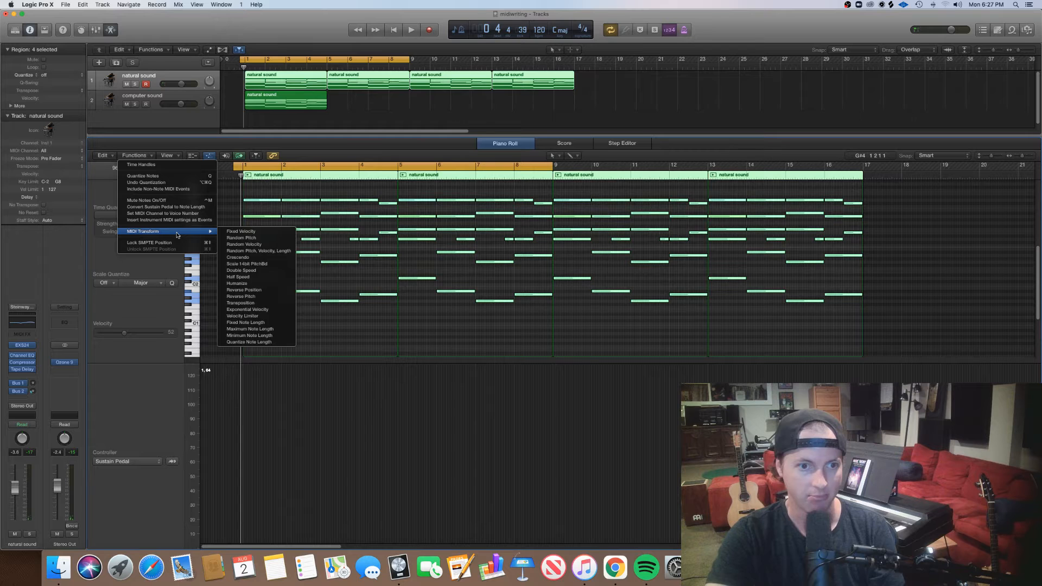
left_click(259, 283)
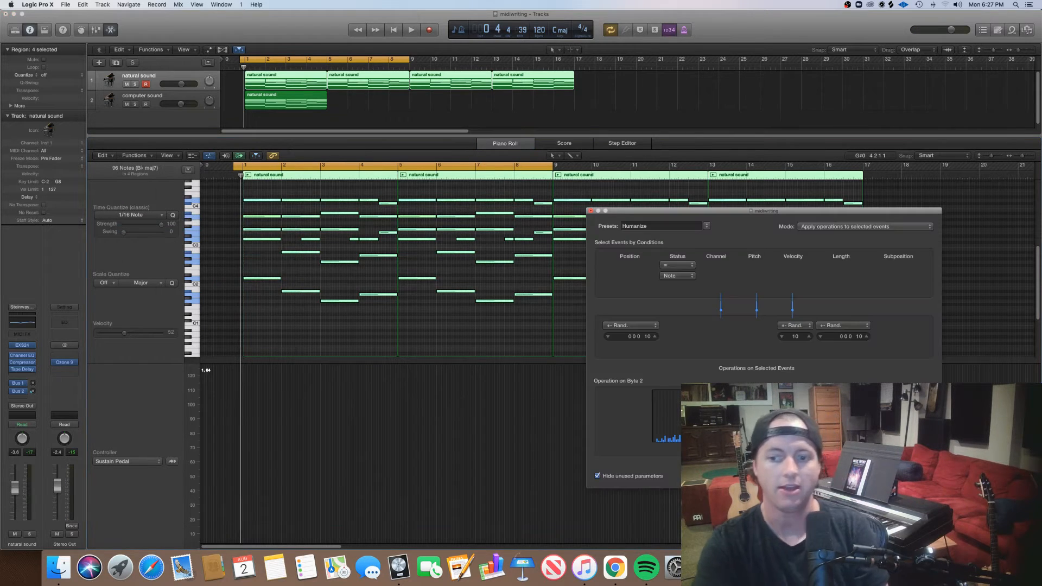
left_click(899, 475)
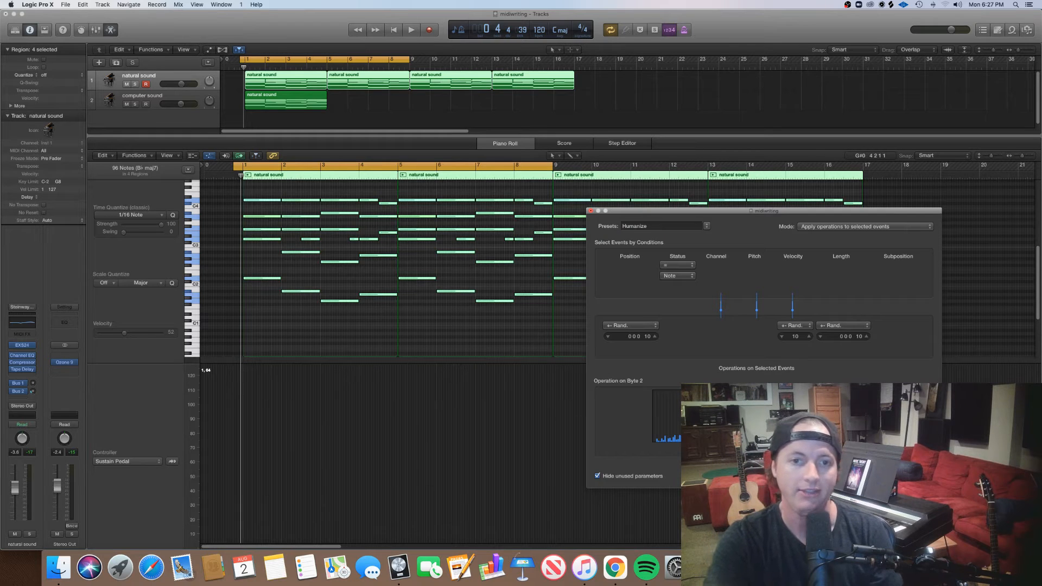
left_click(590, 211)
left_click(577, 322)
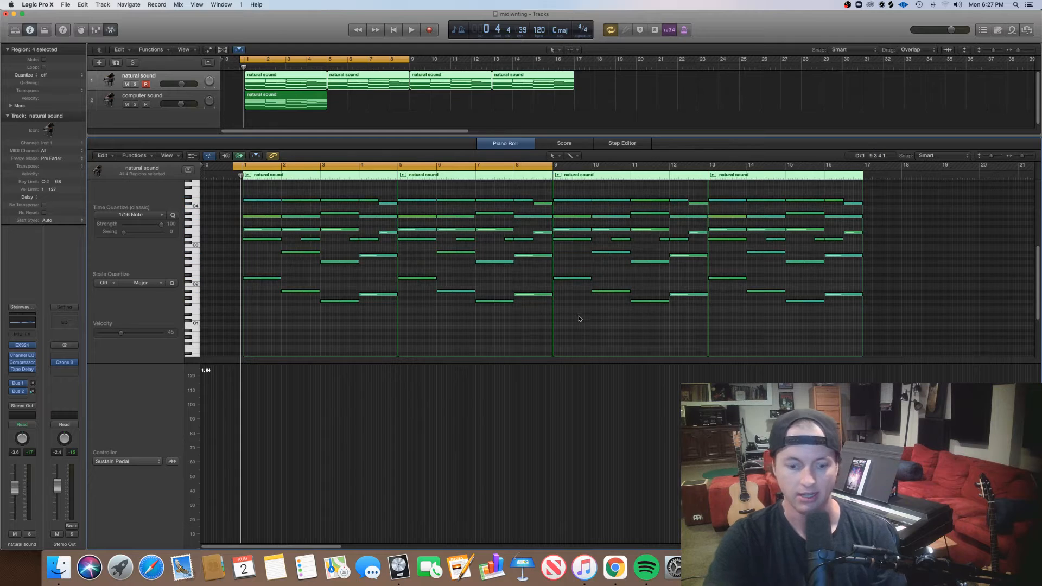
Examine the start and end timing of the individual humanized notes around bars 1 and 2 in the piano roll.
scroll(580, 331, "up", 8)
scroll(684, 331, "up", 10)
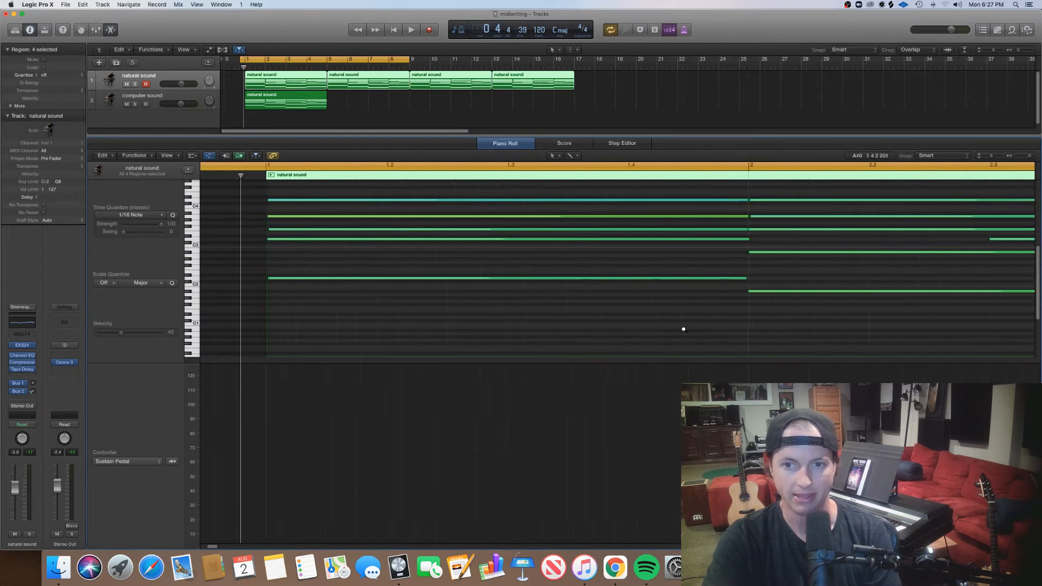
scroll(684, 329, "right", 10)
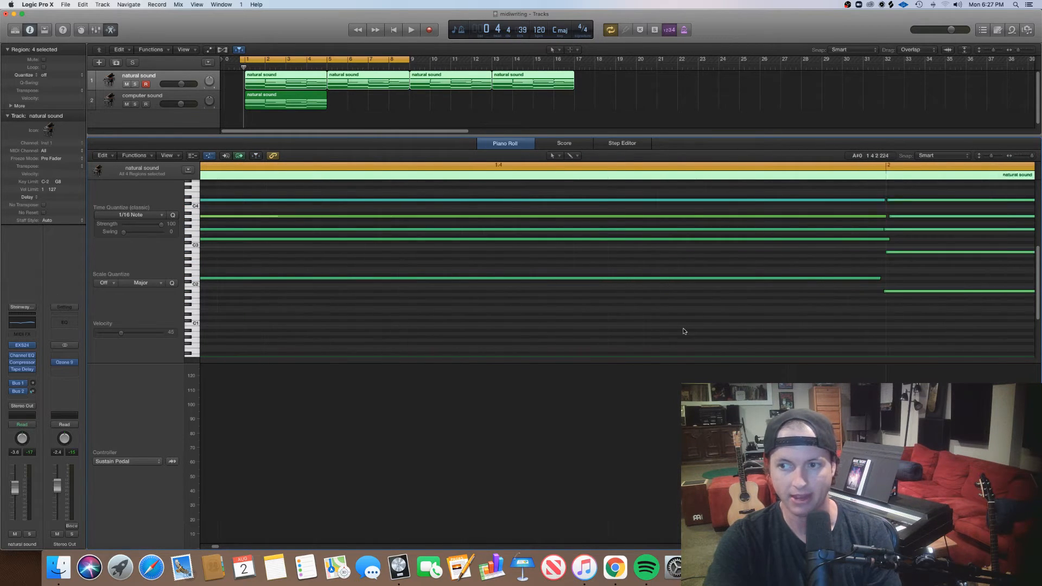
scroll(682, 328, "right", 1)
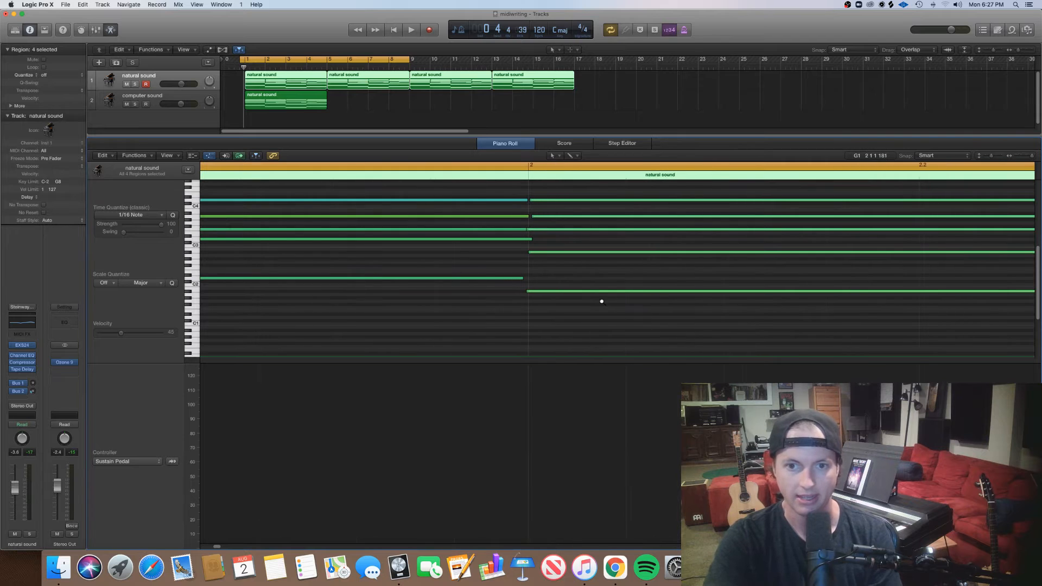
scroll(532, 250, "left", 10)
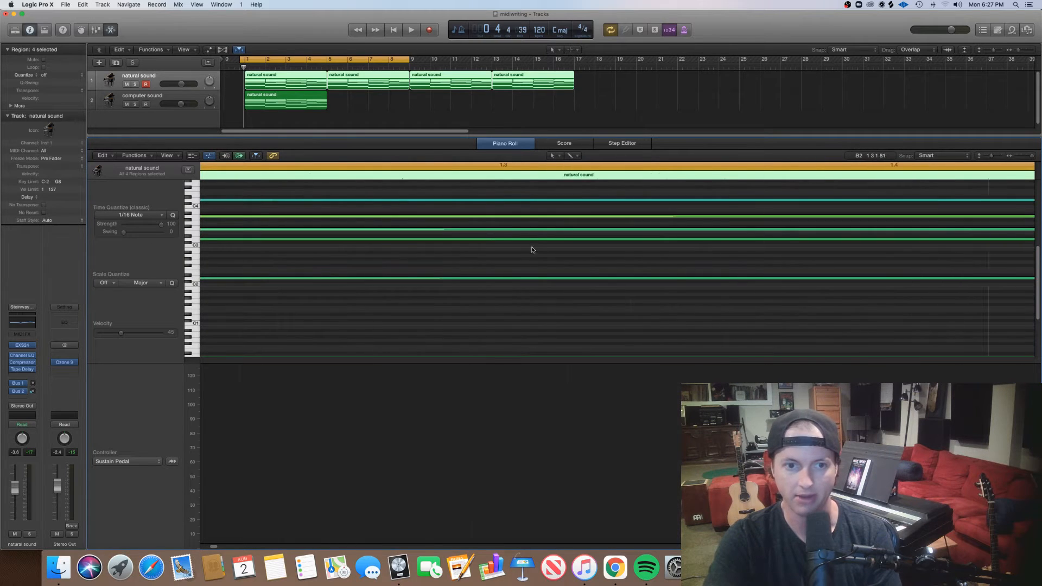
left_click(504, 200)
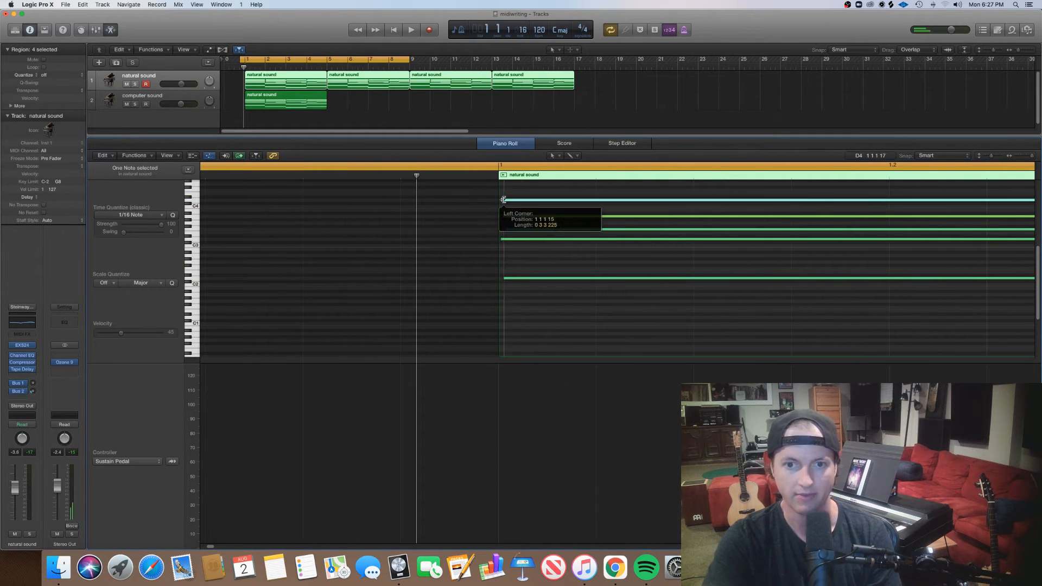
left_click(505, 216)
left_click_drag(509, 230, 504, 230)
left_click(515, 237, "ctrl+alt")
scroll(516, 240, "down", 10)
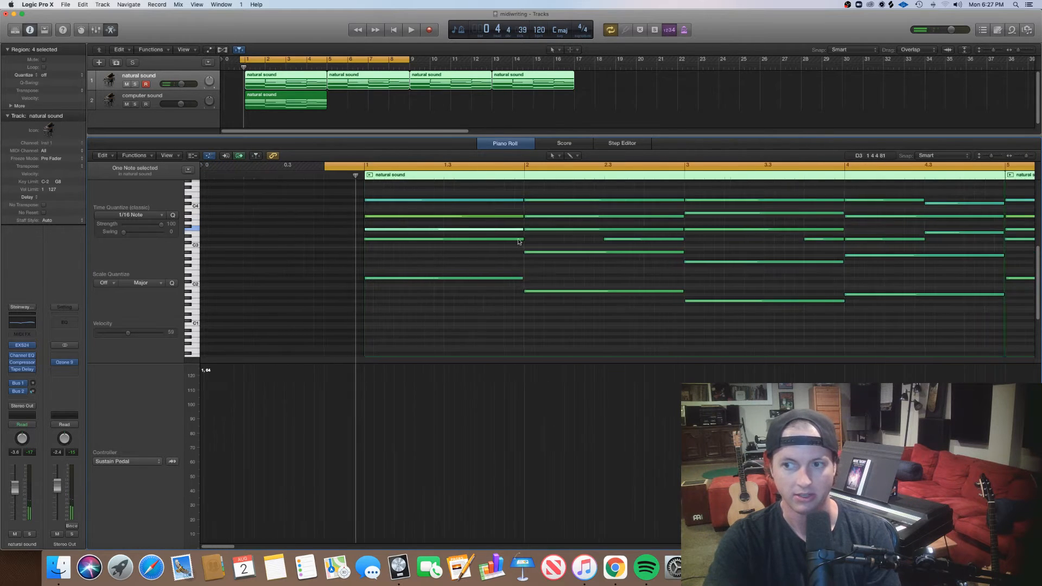
scroll(517, 239, "down", 5)
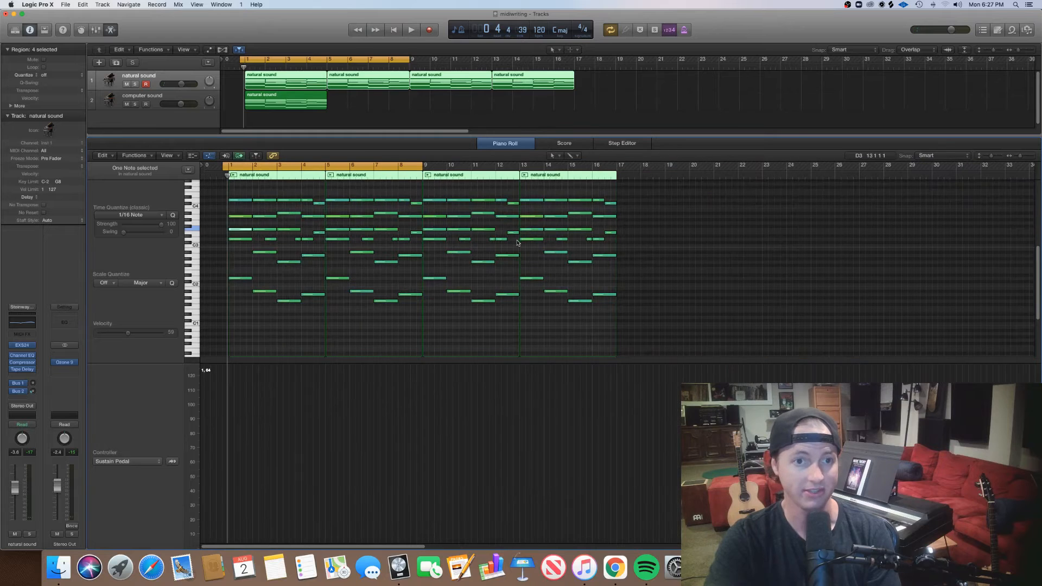
Loop the computer sound region out to bar 17, mute its track and start playback.
left_click_drag(320, 97, 574, 99)
left_click(127, 105)
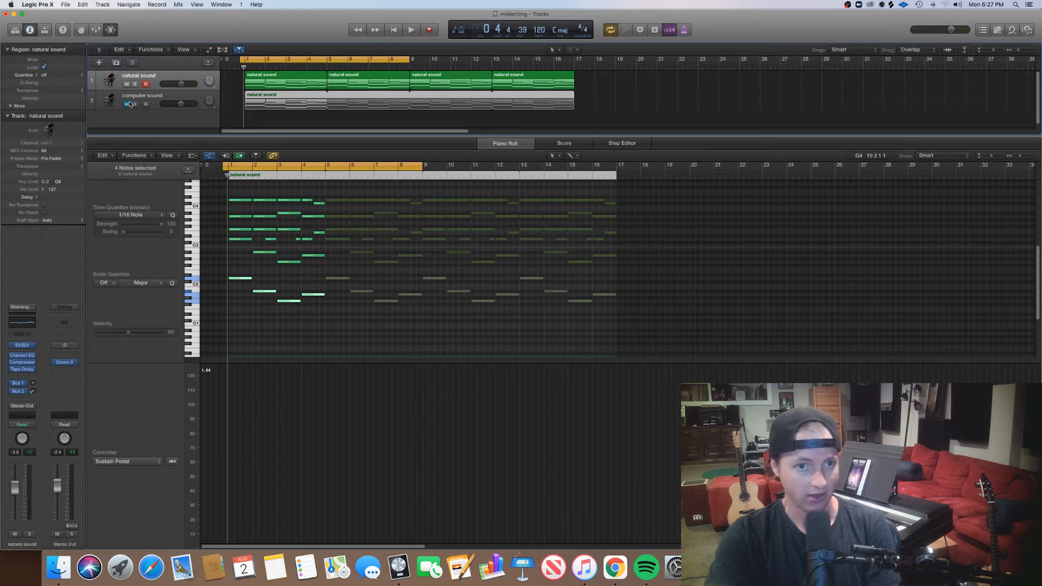
key("space")
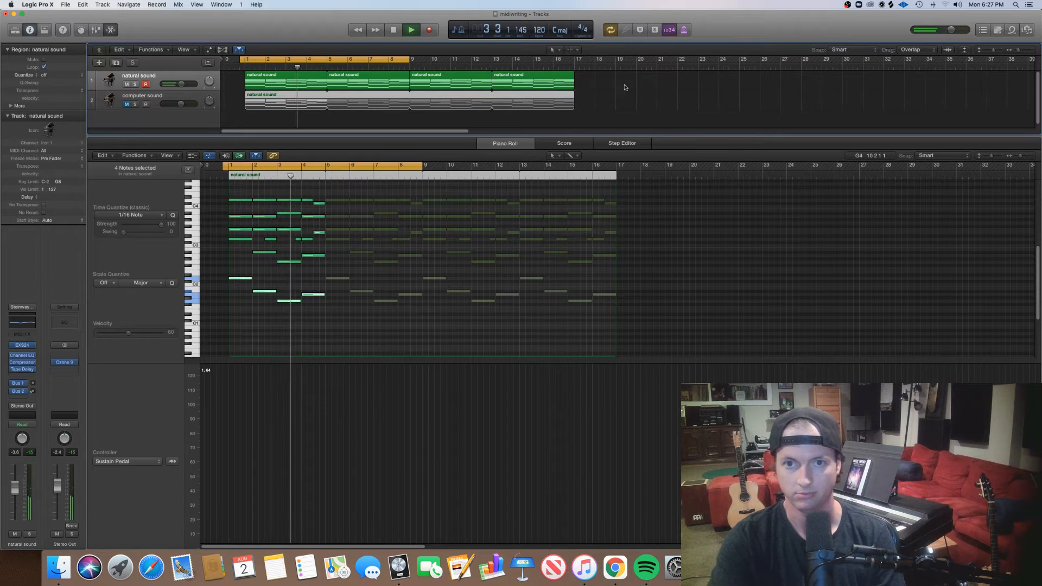
Select the four natural sound regions and follow their notes in the piano roll during playback.
left_click_drag(625, 88, 309, 78)
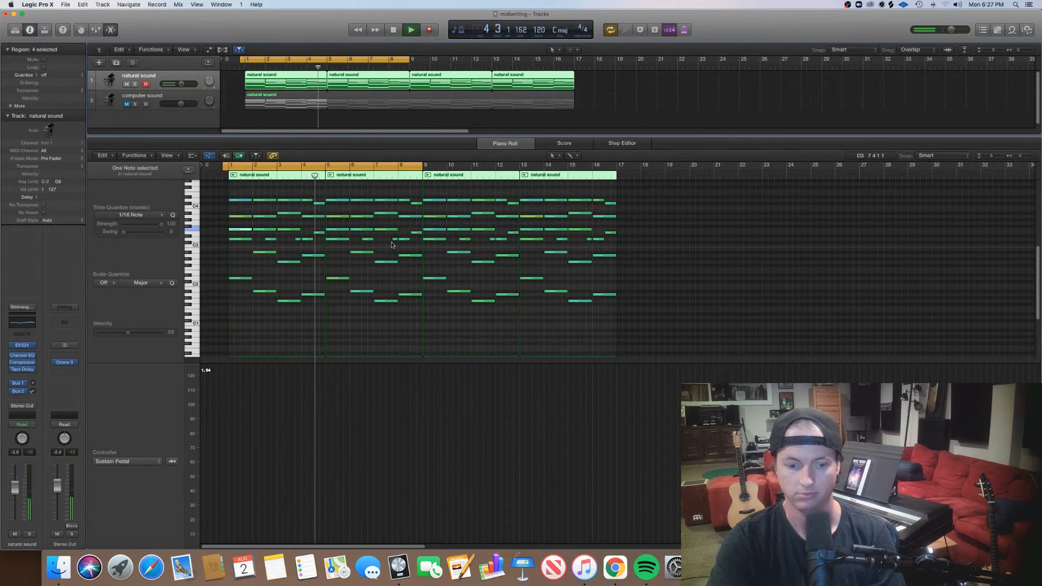
scroll(392, 245, "up", 5)
scroll(392, 247, "down", 8)
scroll(392, 250, "up", 1)
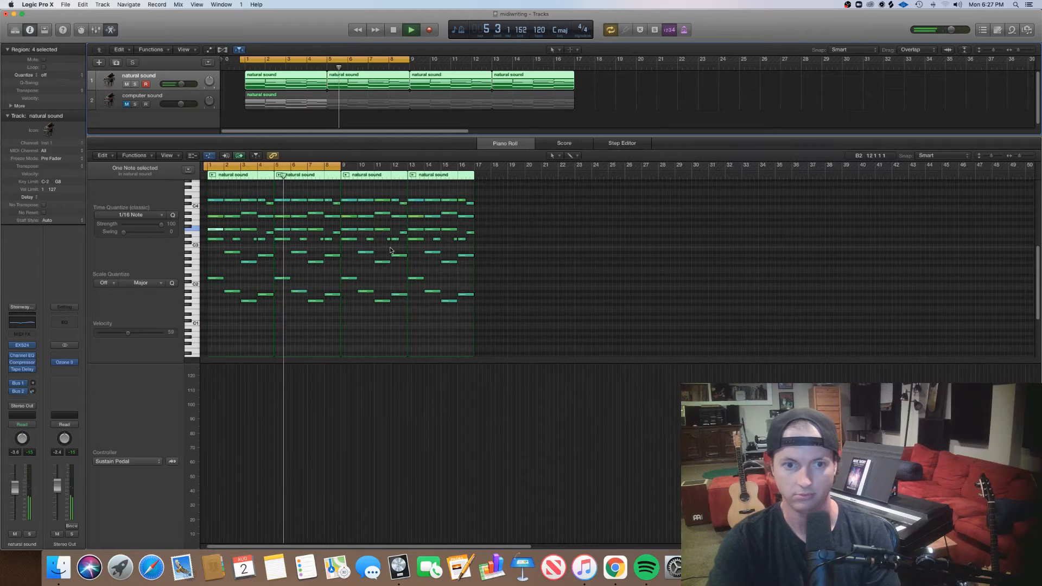
scroll(391, 250, "up", 4)
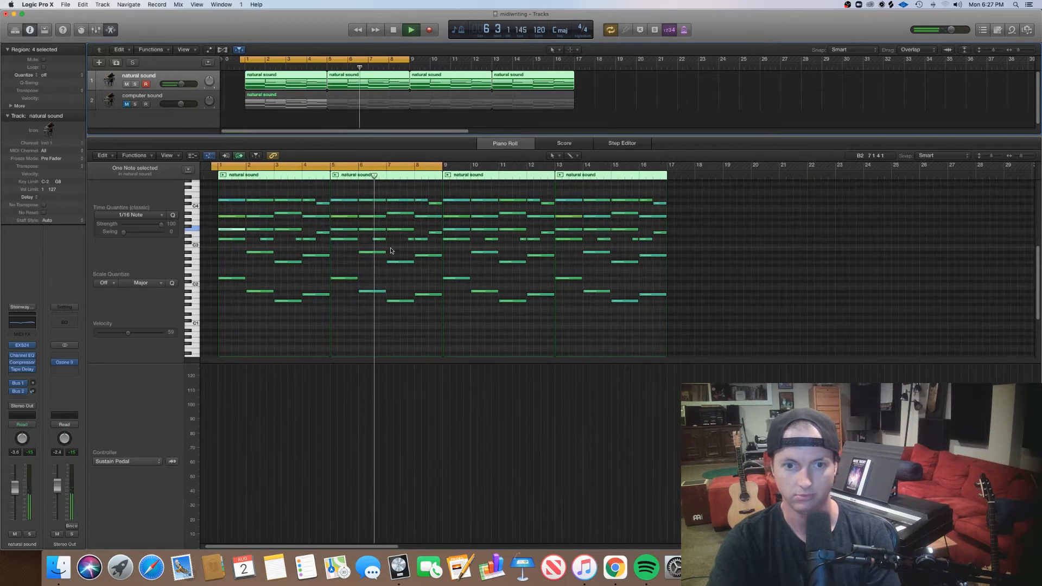
scroll(391, 251, "up", 2)
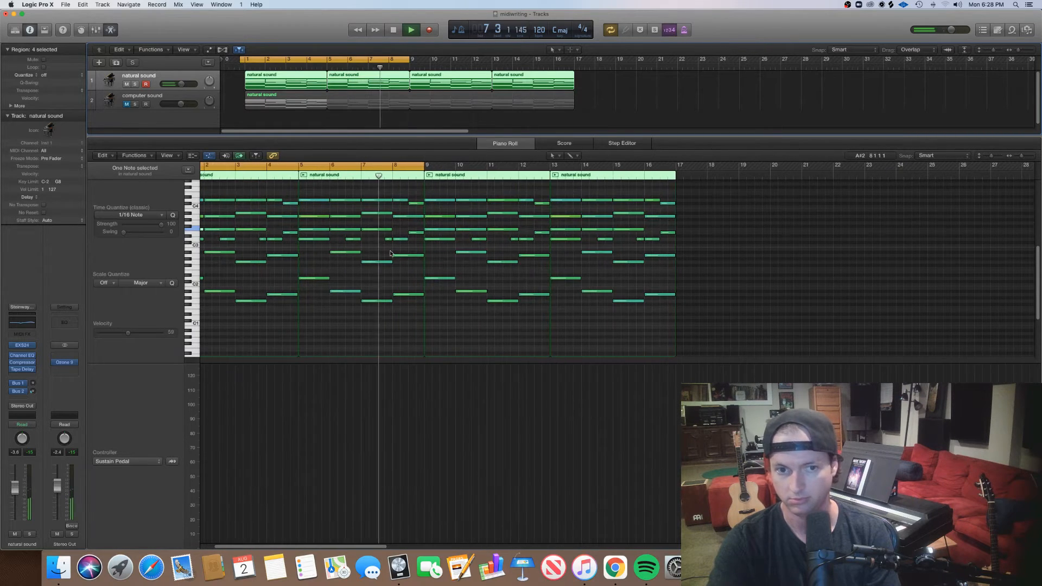
scroll(391, 253, "left", 2)
Set the cycle range from bar 1 to bar 17 to span all four regions, and stop playback near its end.
key("c")
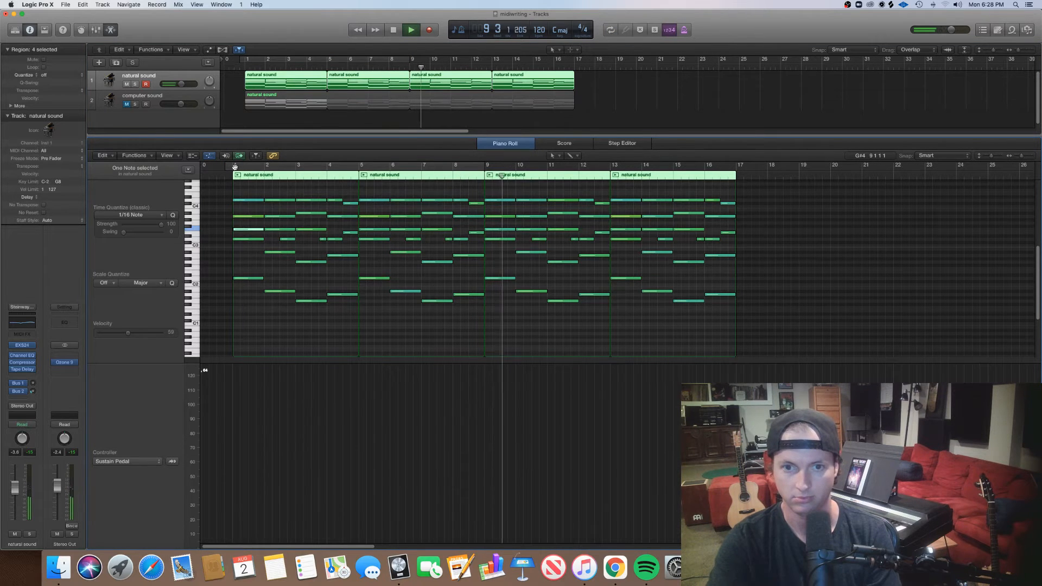
left_click_drag(234, 166, 737, 165)
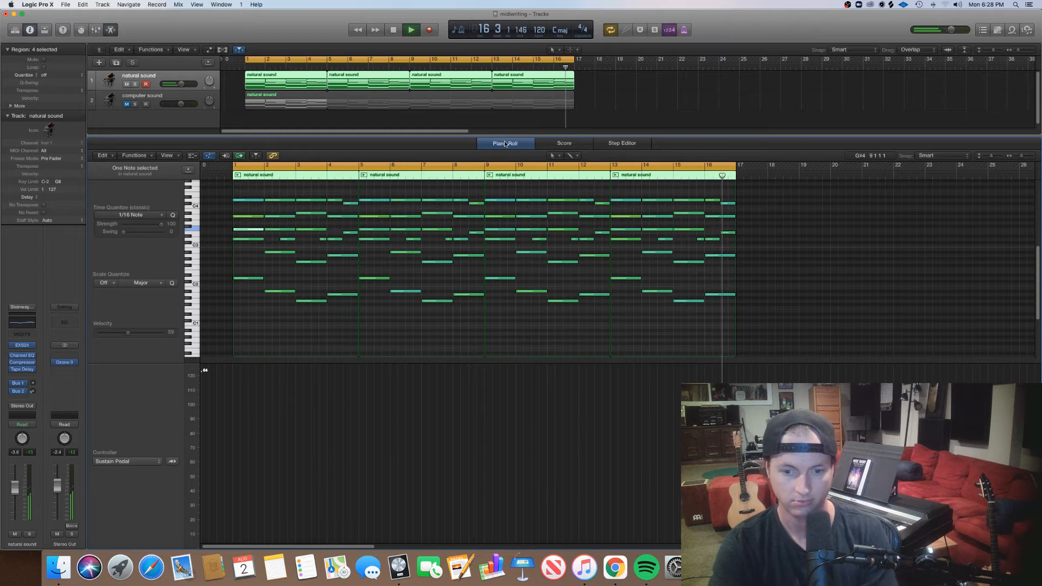
key("space")
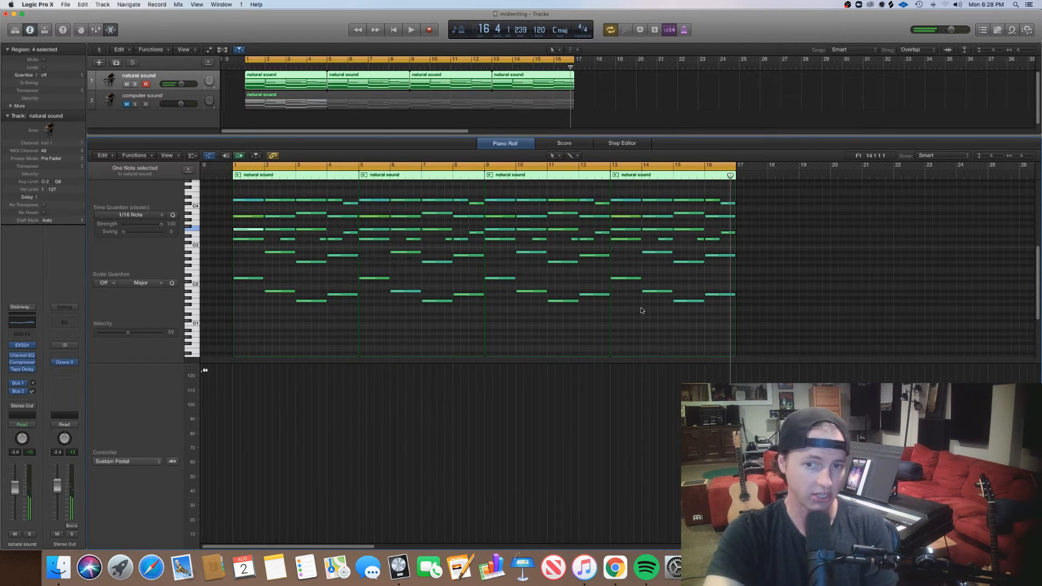
Lower the velocity of the five-note chord at the start of bar 13.
left_click(623, 205)
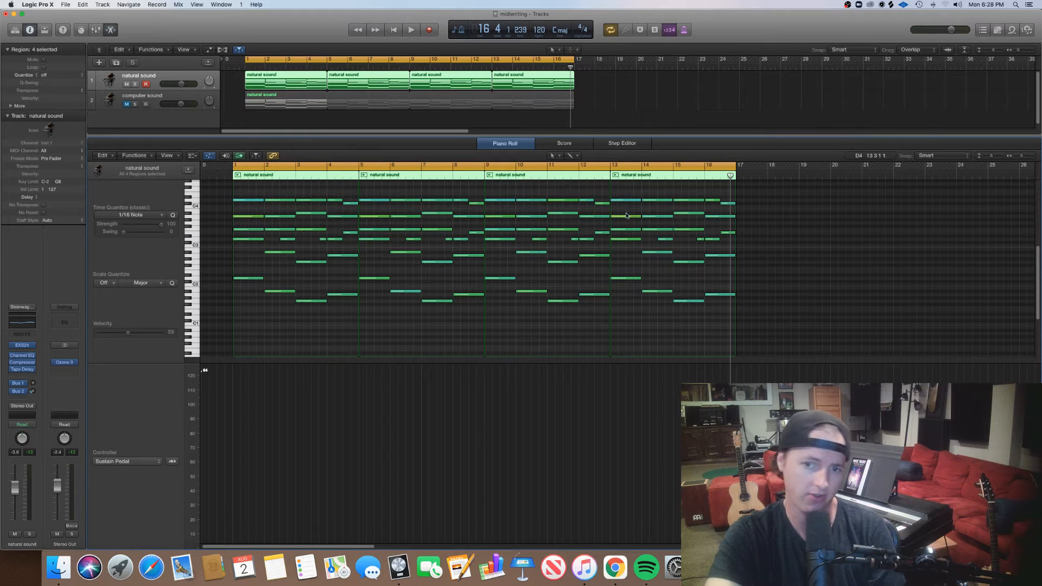
left_click_drag(625, 327, 618, 183)
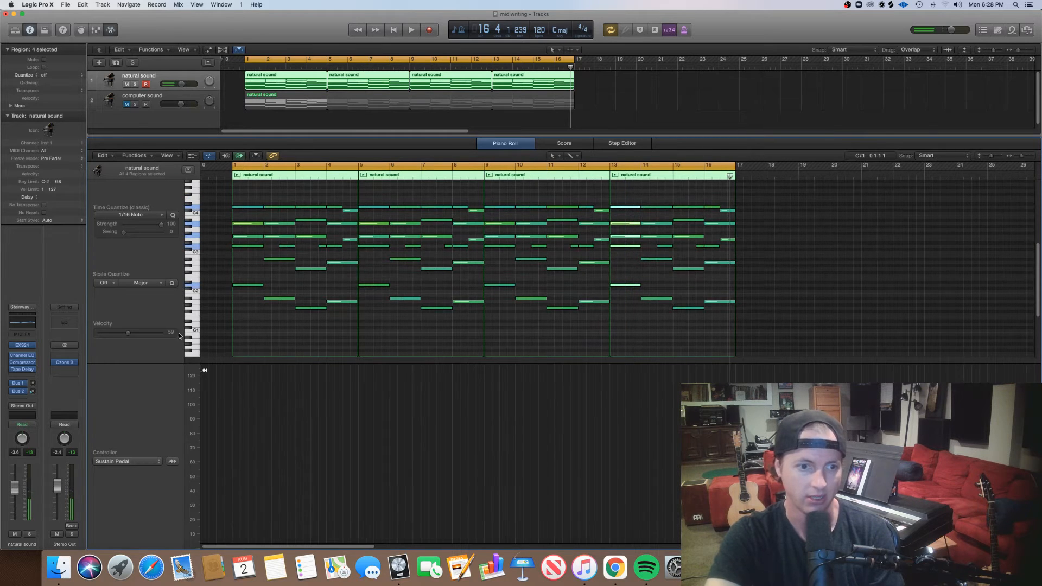
left_click_drag(129, 334, 127, 335)
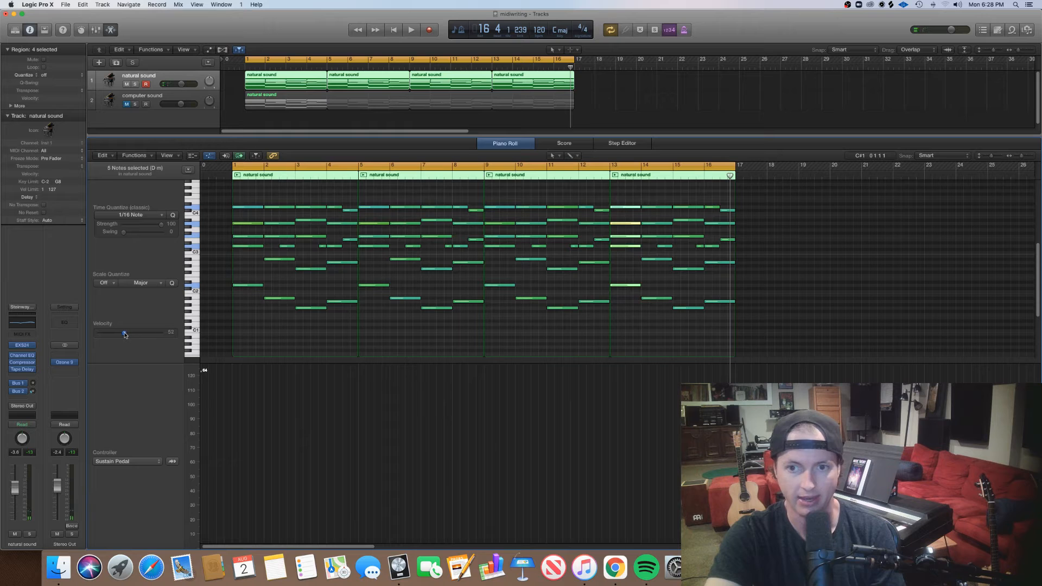
left_click(530, 325)
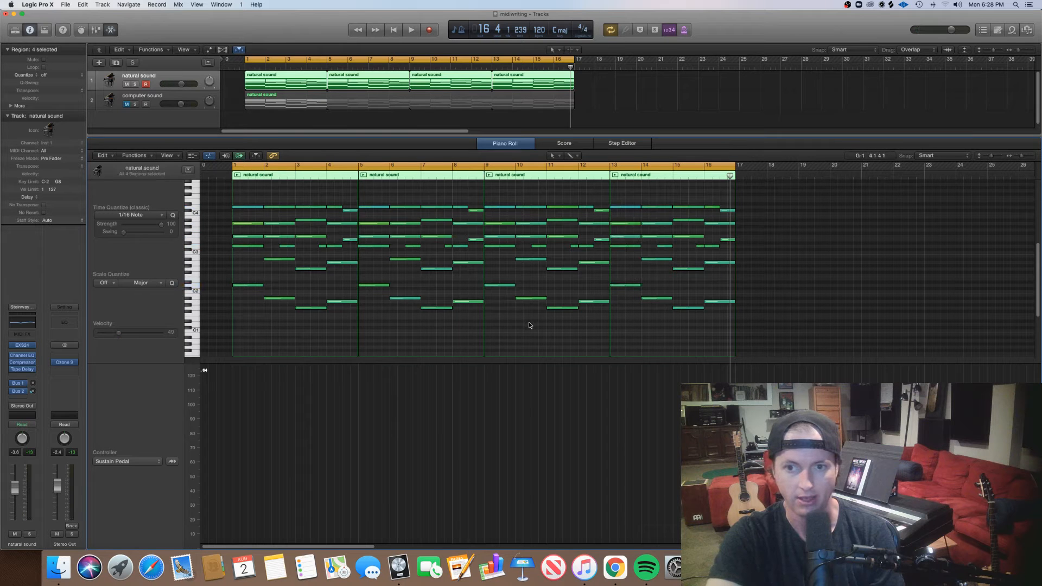
Play from around bar 12 and set the velocity of the A3 note at bar 13 to 51.
double_click(581, 176)
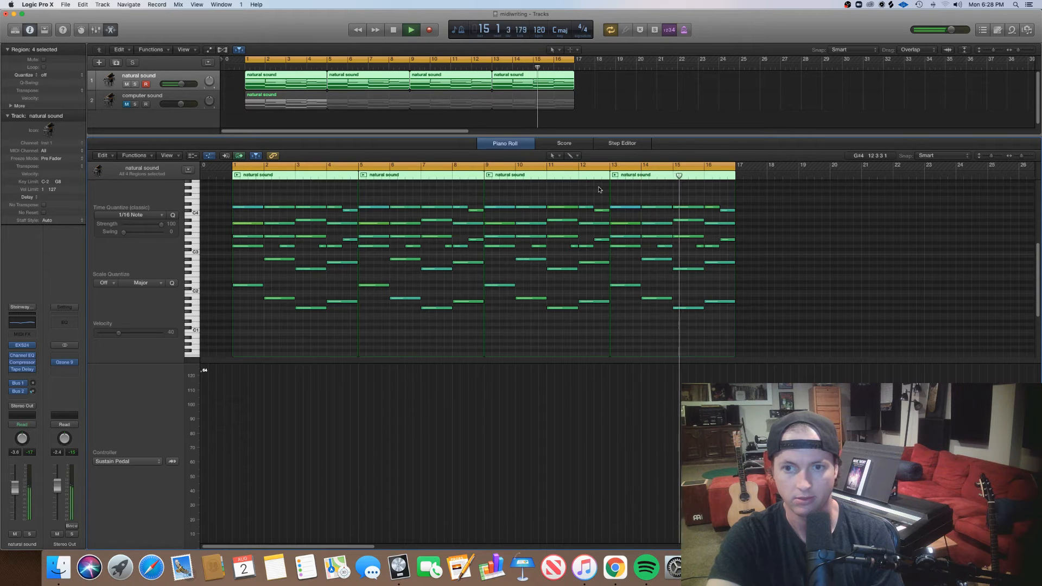
left_click(625, 223)
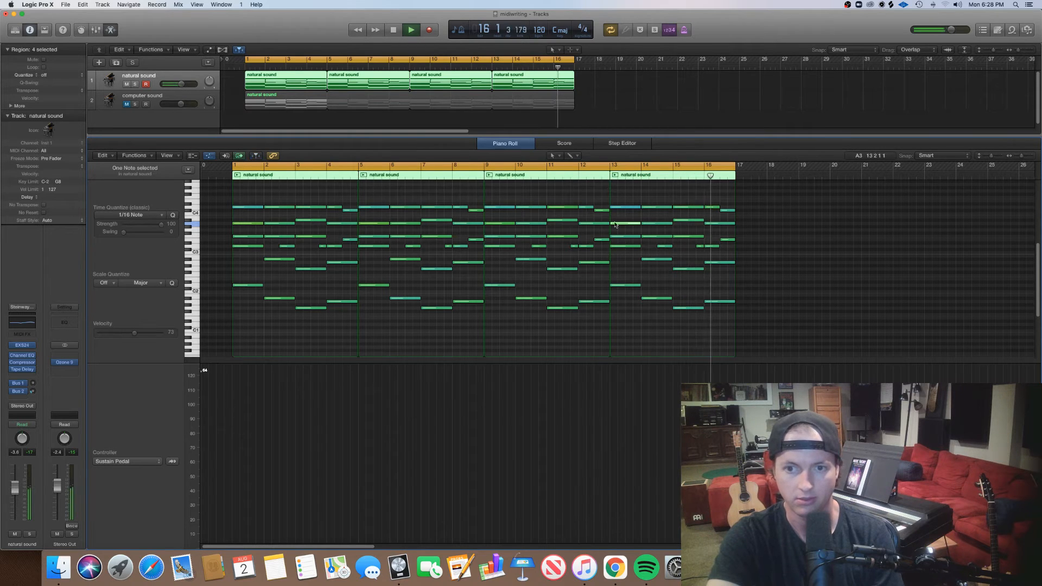
left_click(125, 334)
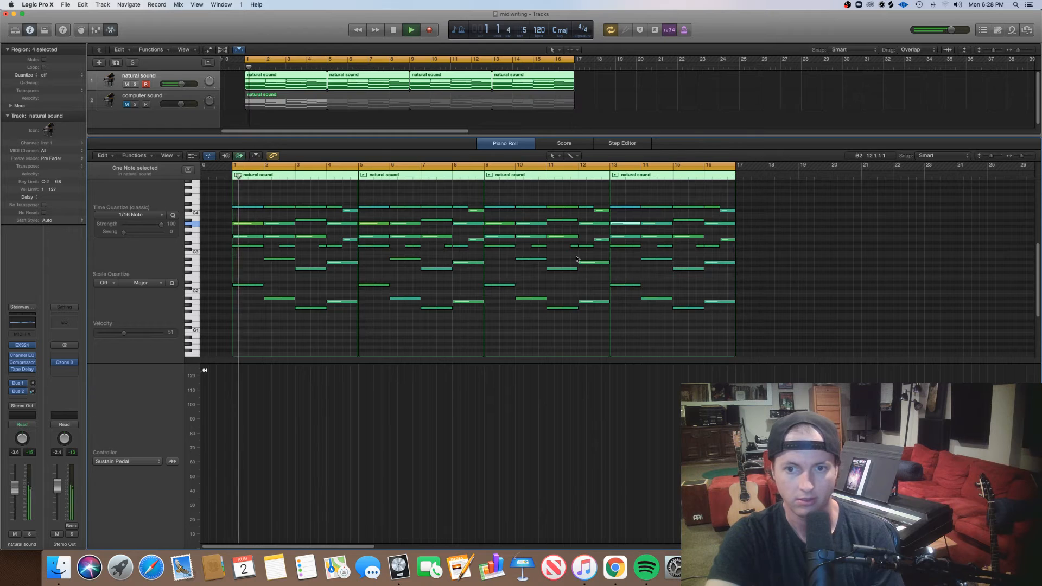
Stop playback and set the velocity of the A3 note at bar 1 to 54.
key("space")
left_click(245, 223)
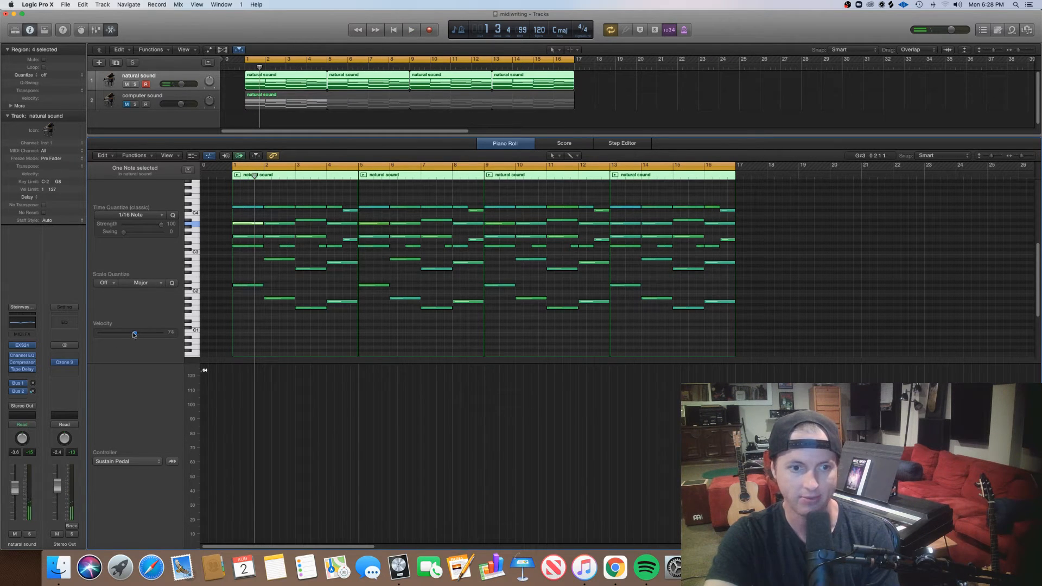
left_click(226, 345)
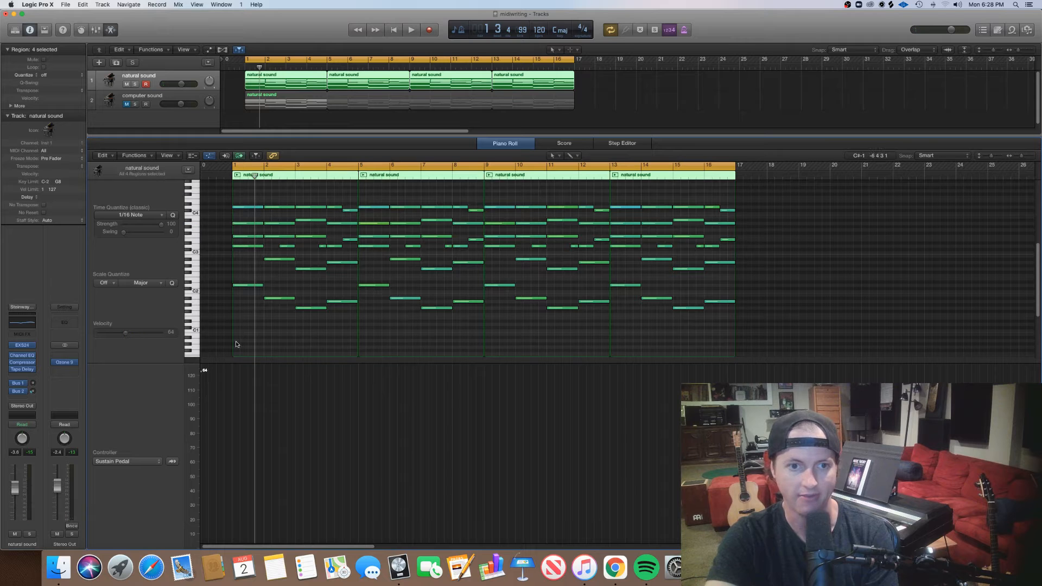
Play back the opening bars to check how the softened first chord sounds.
key("space")
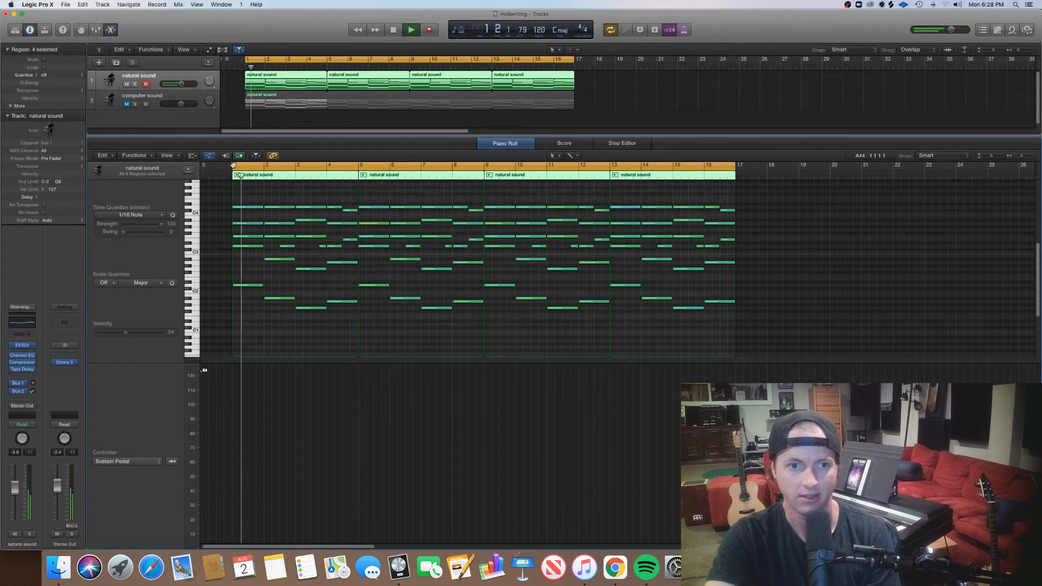
left_click_drag(233, 166, 227, 167)
key("space")
key("space")
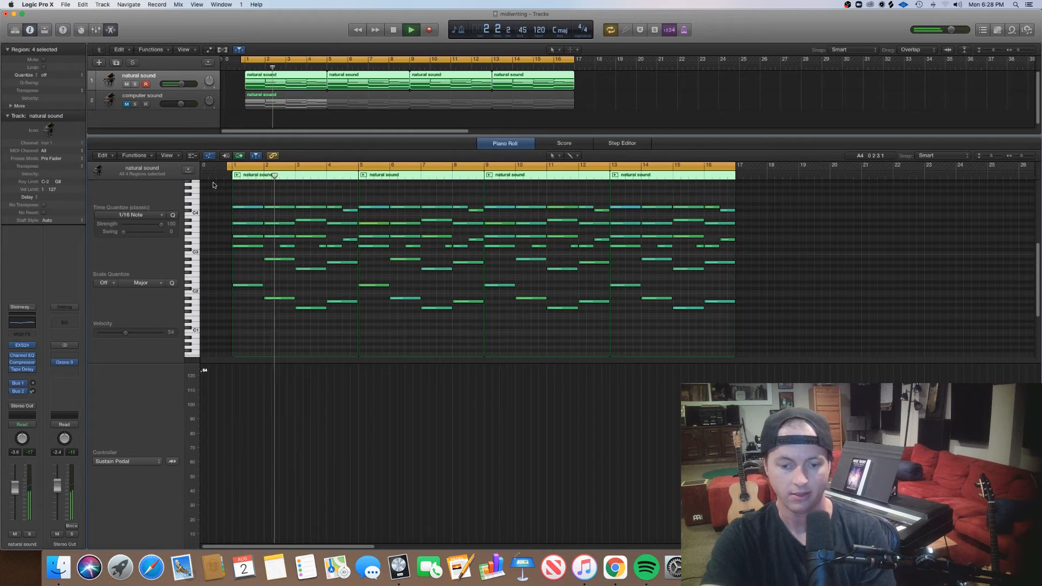
key("space")
Solo the computer sound track and play it from bar 1 for comparison.
left_click(135, 103)
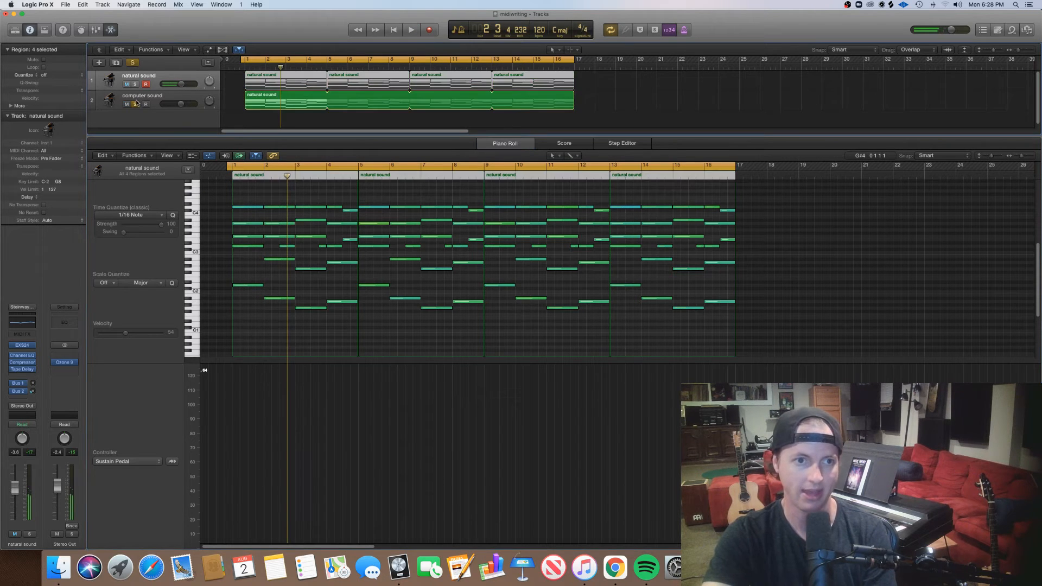
left_click(246, 67)
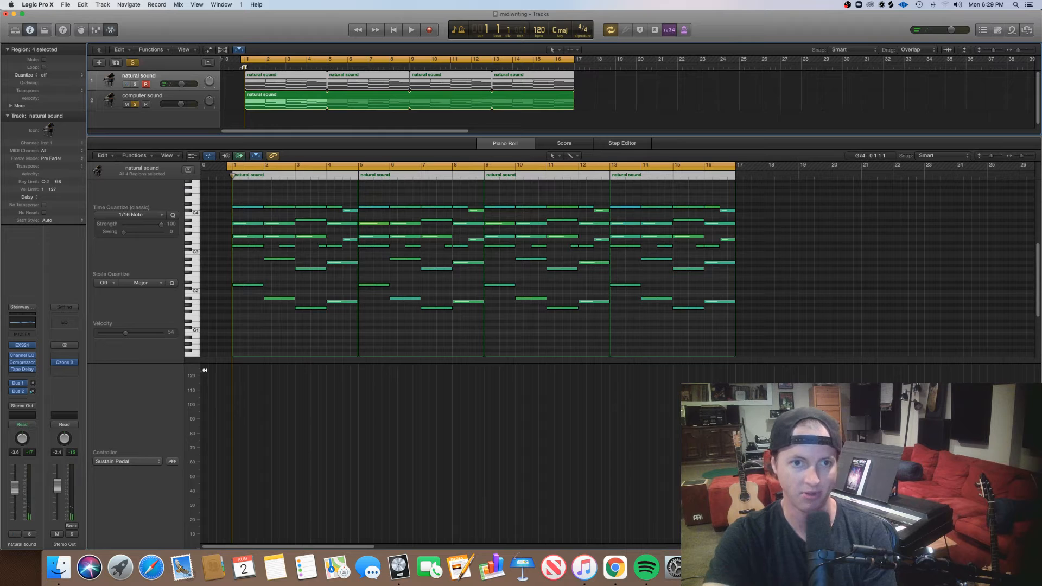
key("space")
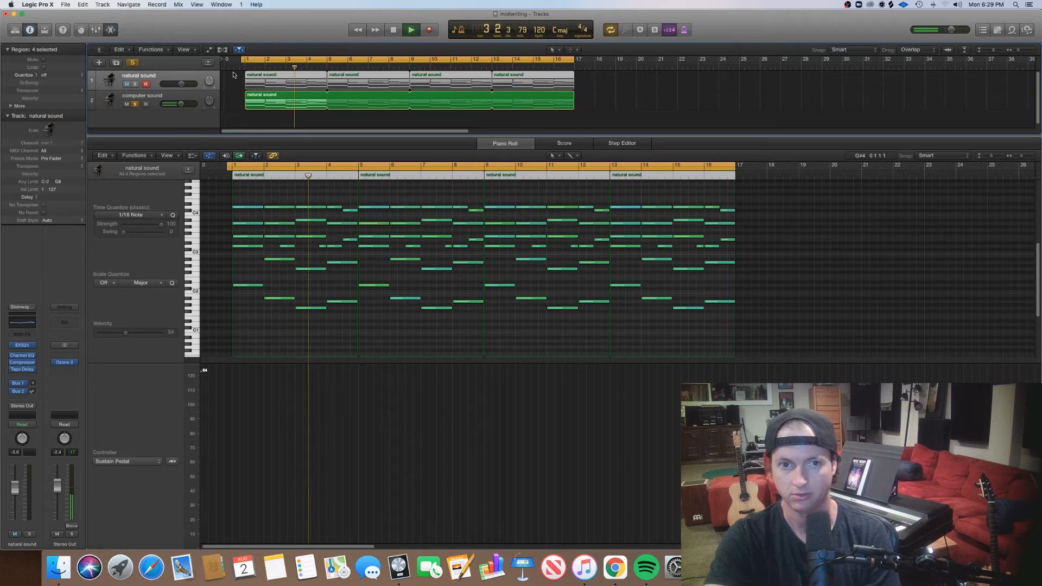
Stop playback, switch the solo from computer sound to the natural sound track, and play it for comparison.
key("space")
left_click(148, 97)
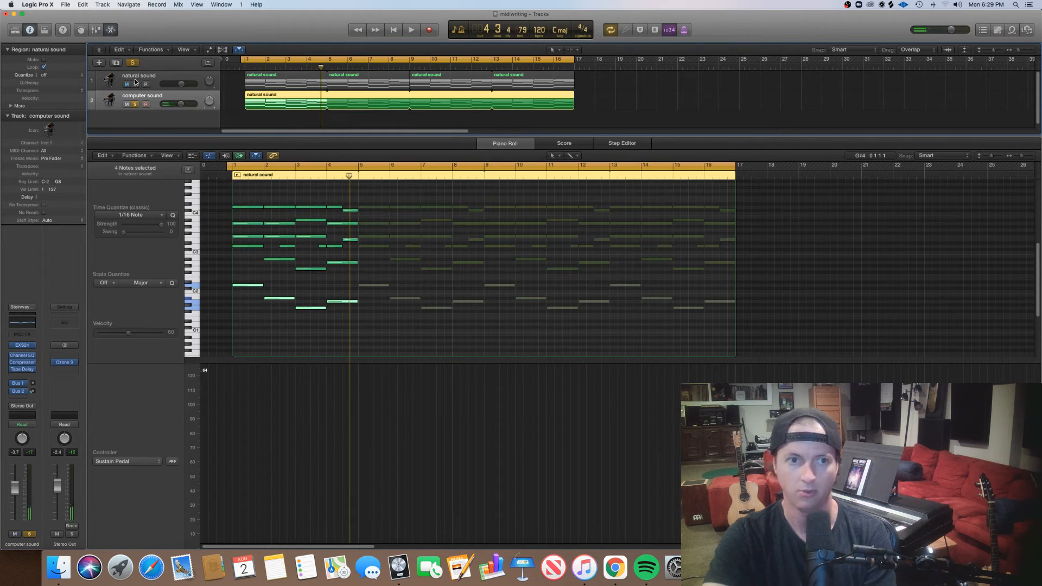
left_click(135, 81)
key("Return")
key("space")
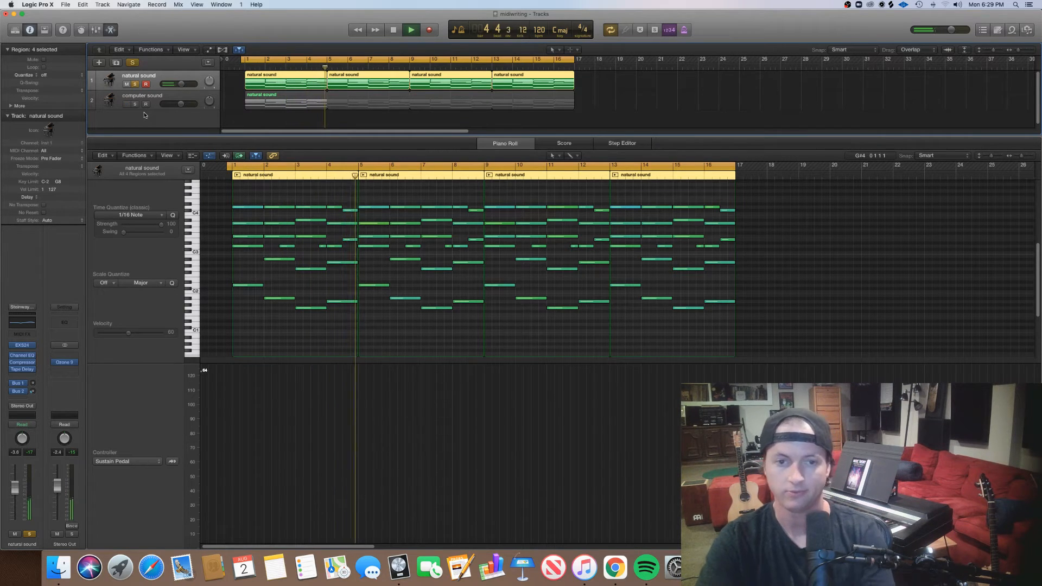
key("space")
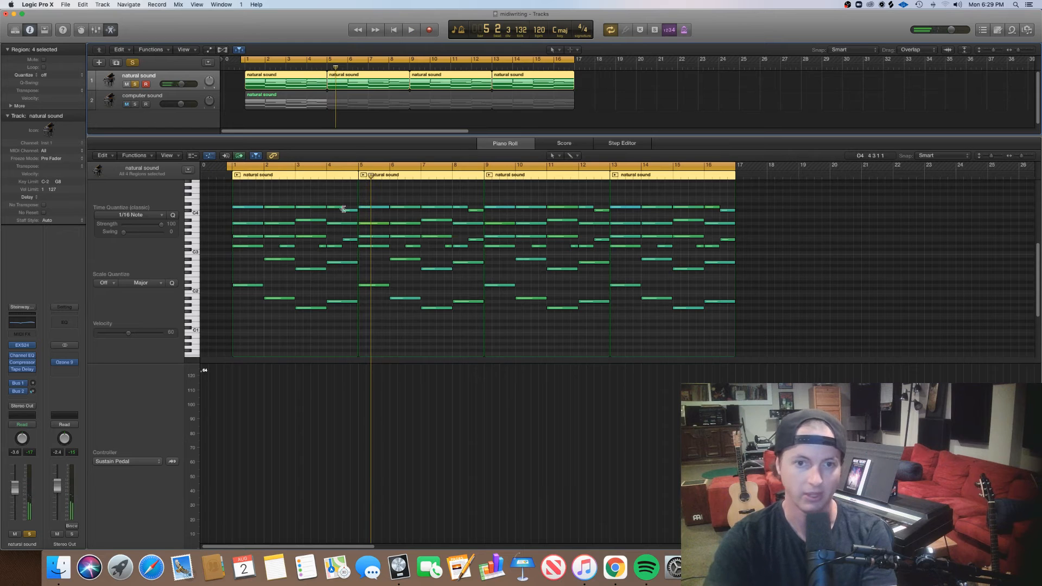
Soften the A3 notes at the start of bars 5 and 9 by lowering their velocities.
left_click(380, 223)
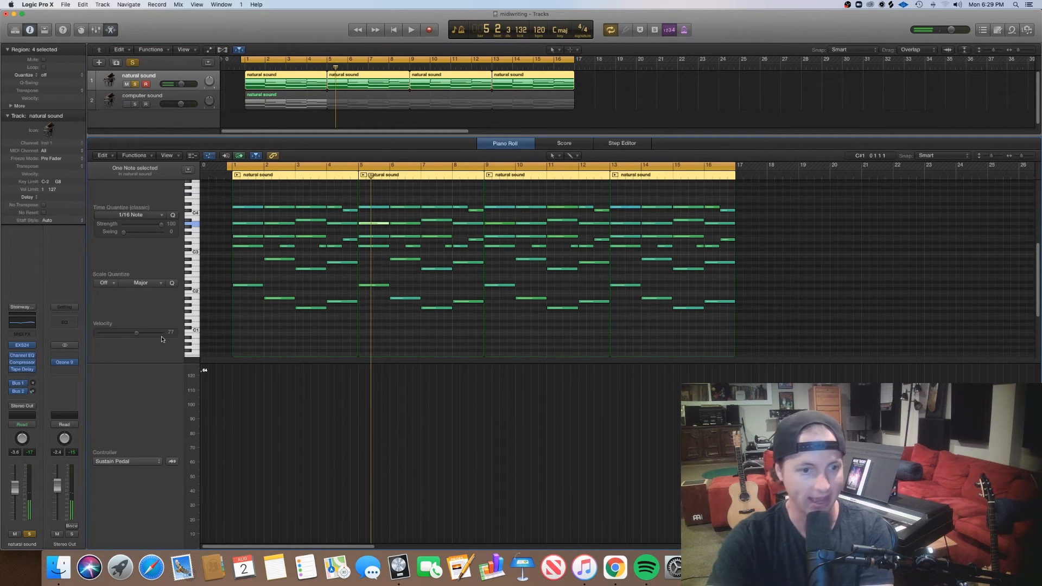
left_click(280, 339)
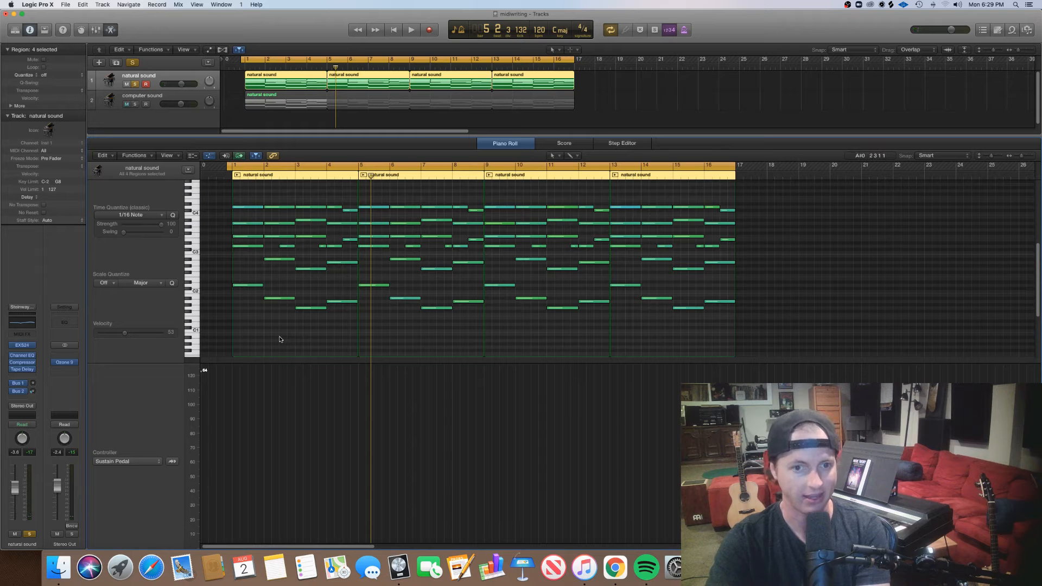
left_click(490, 224)
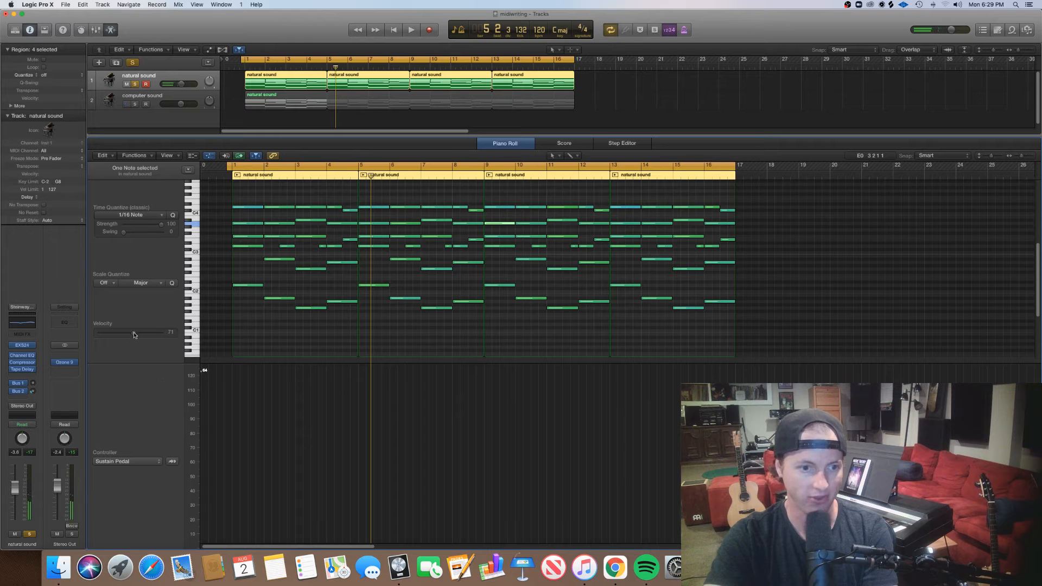
left_click(269, 337)
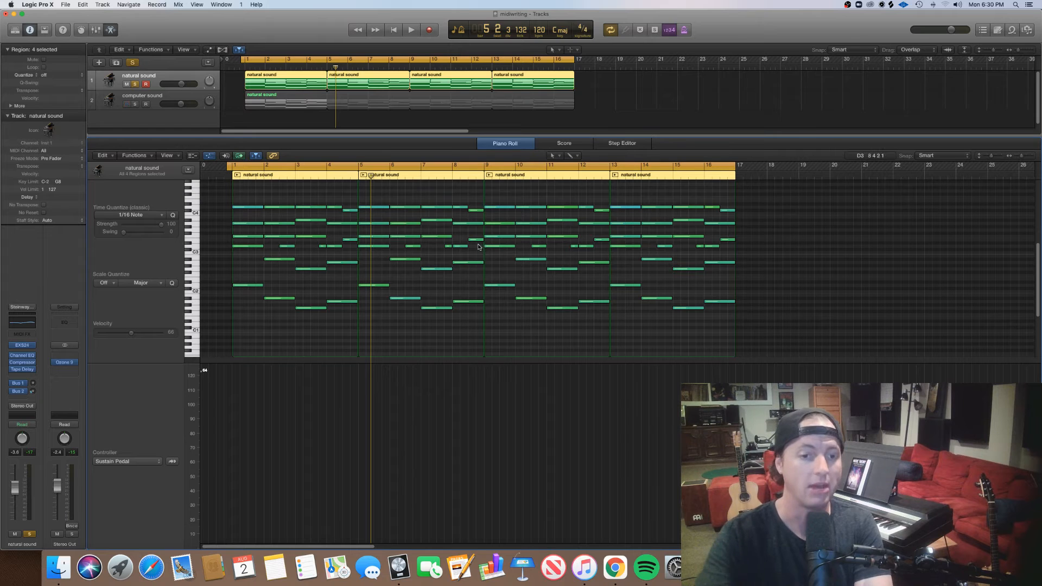
Add a sustain pedal point of 127 at the start of bar 1, keeping Sustain Pedal as the lane's controller.
left_click(233, 373)
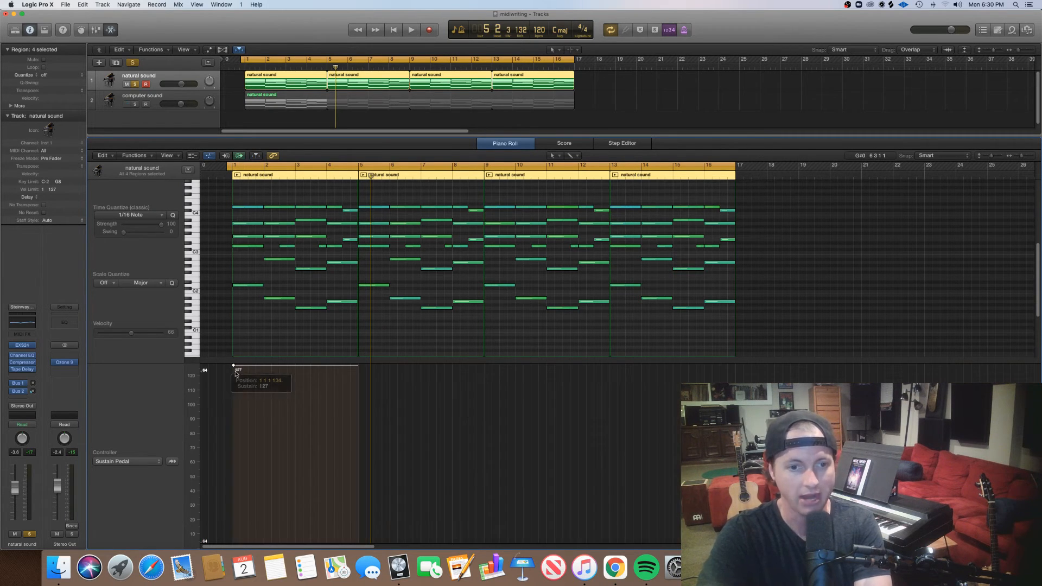
left_click(207, 156)
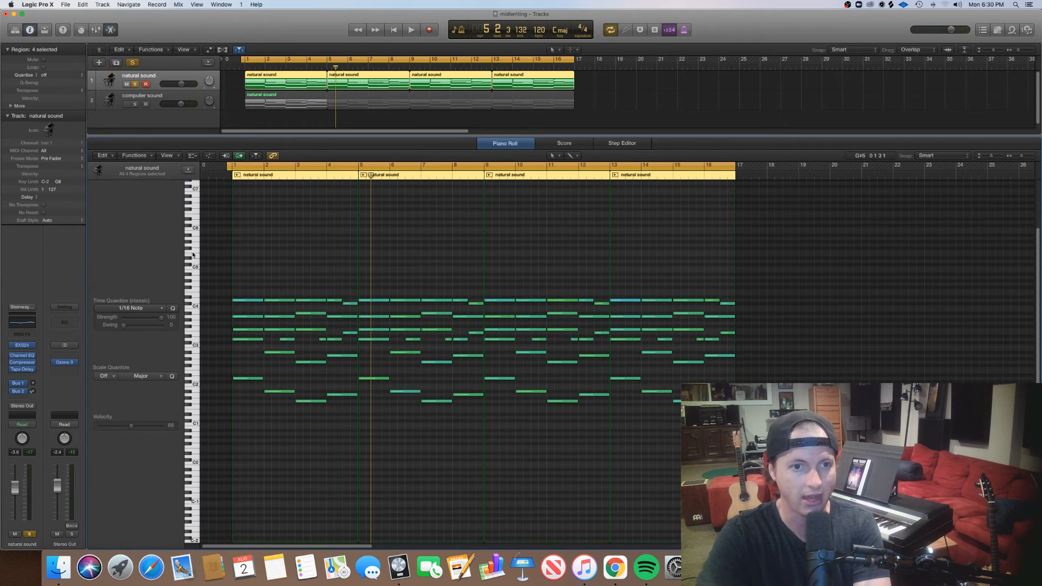
left_click(210, 156)
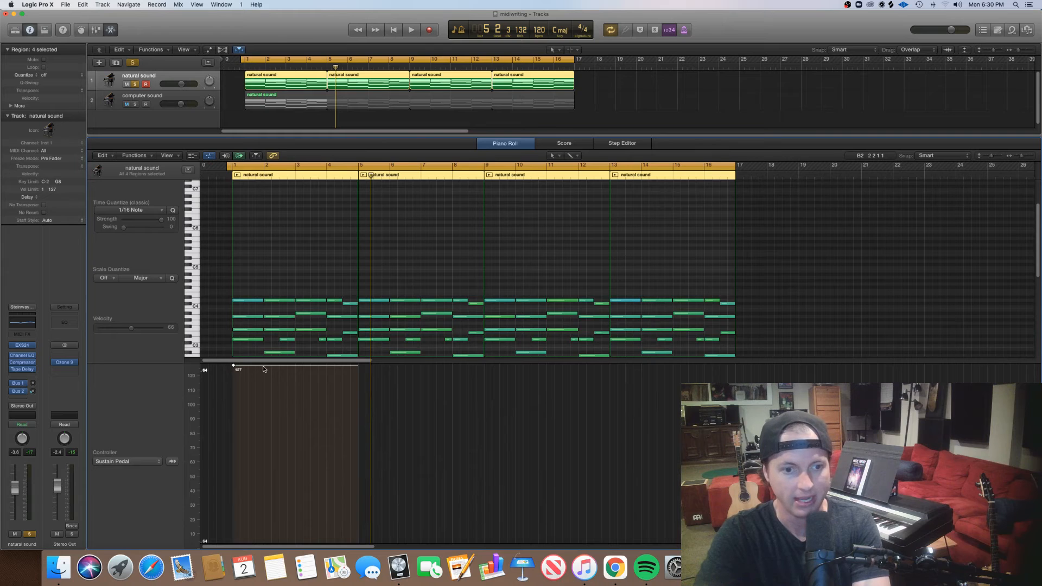
left_click(136, 468)
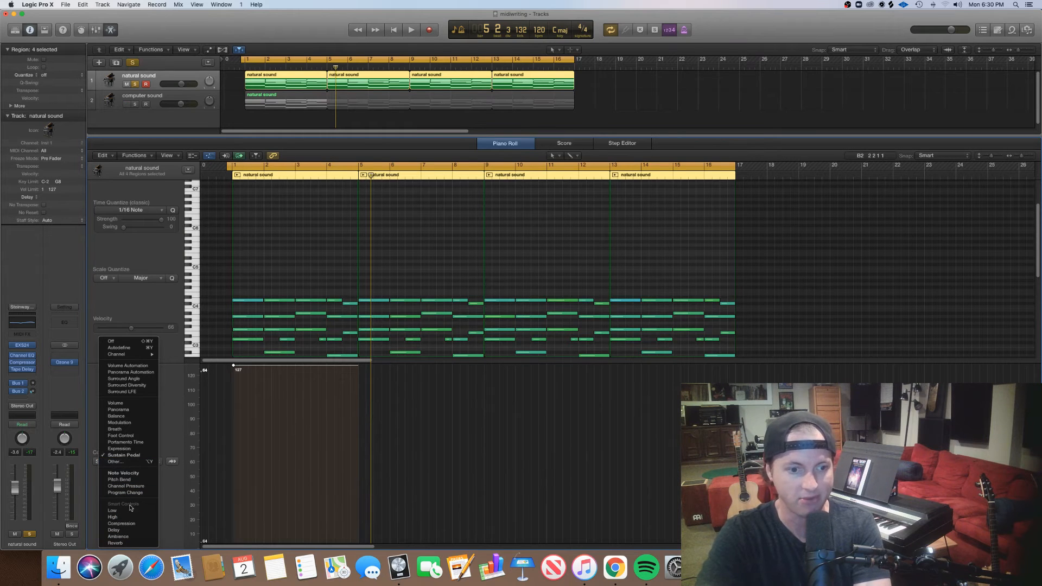
left_click(128, 456)
Draw the sustain pedal curve across bars 1 to 4, dropping to 0 before each chord change and returning to about 127.
scroll(272, 383, "right", 5)
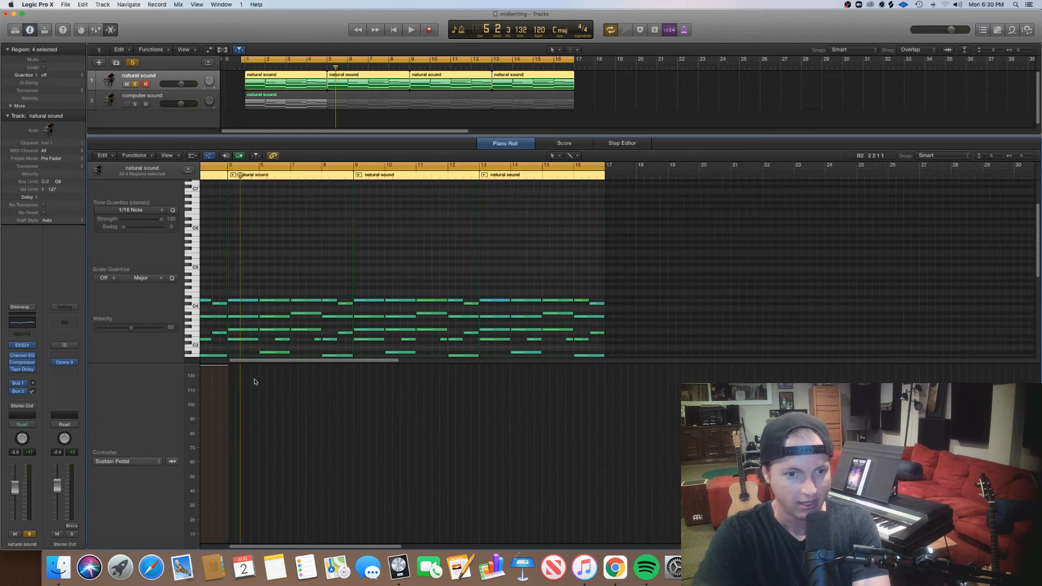
scroll(253, 381, "left", 5)
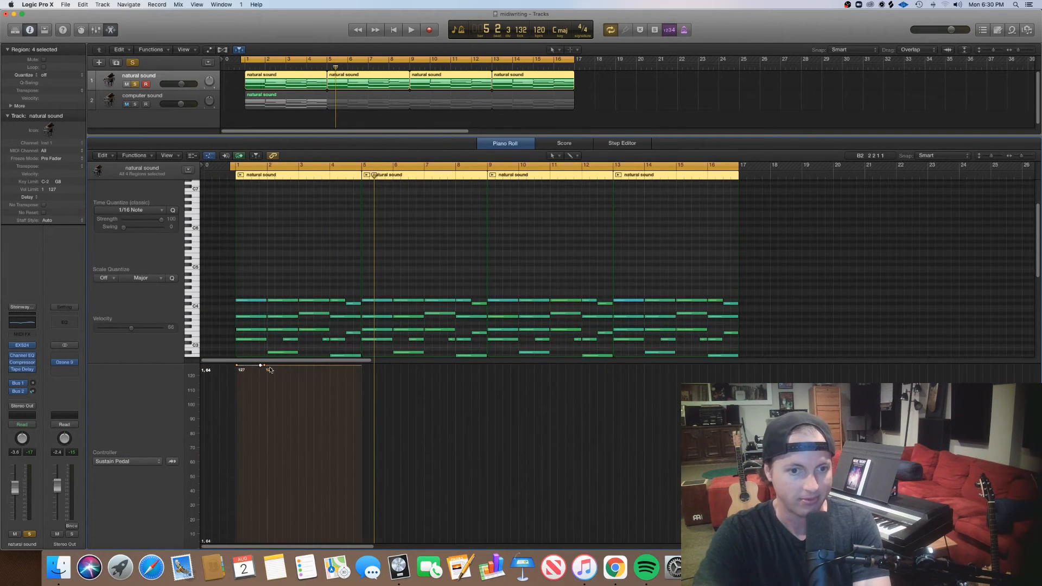
mouse_move(270, 369)
left_mouse_down()
mouse_move(260, 564)
mouse_move(248, 569)
mouse_move(272, 572)
mouse_move(288, 359)
mouse_move(277, 365)
left_mouse_up()
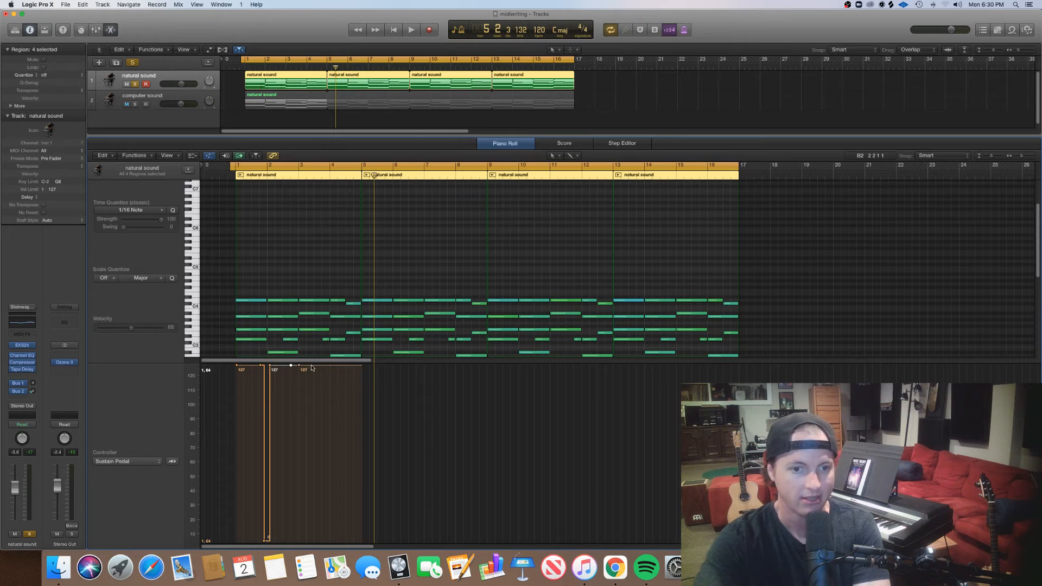
mouse_move(311, 368)
left_mouse_down()
mouse_move(303, 544)
mouse_move(302, 367)
mouse_move(326, 477)
mouse_move(324, 537)
mouse_move(333, 368)
mouse_move(363, 530)
mouse_move(350, 368)
left_mouse_up()
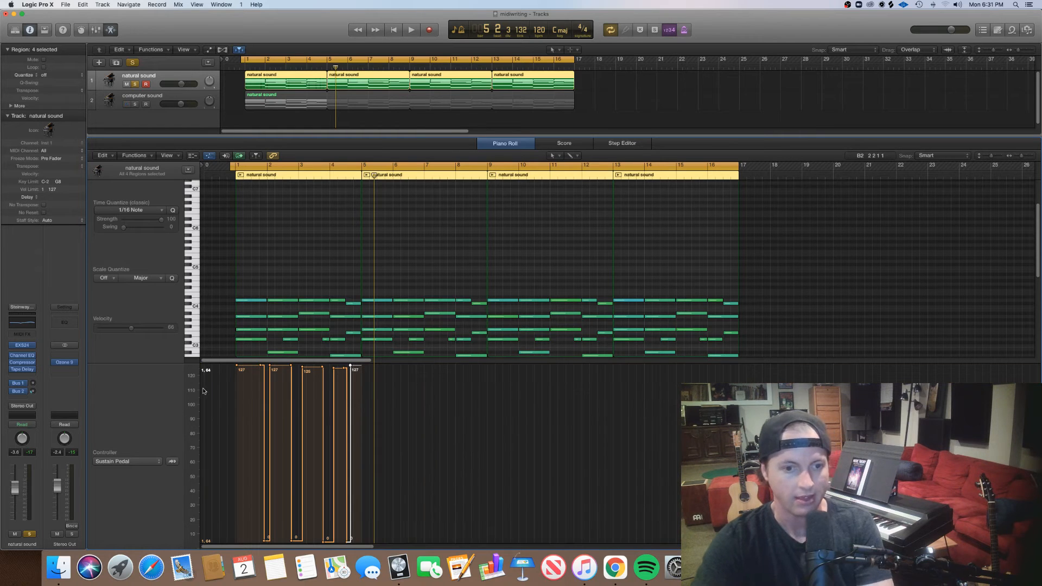
Try to copy the sustain pedal points of bars 1 to 4 onto the region starting at bar 5.
mouse_move(238, 366)
left_mouse_down()
mouse_move(333, 368)
mouse_move(237, 369)
left_mouse_up()
left_click(362, 365)
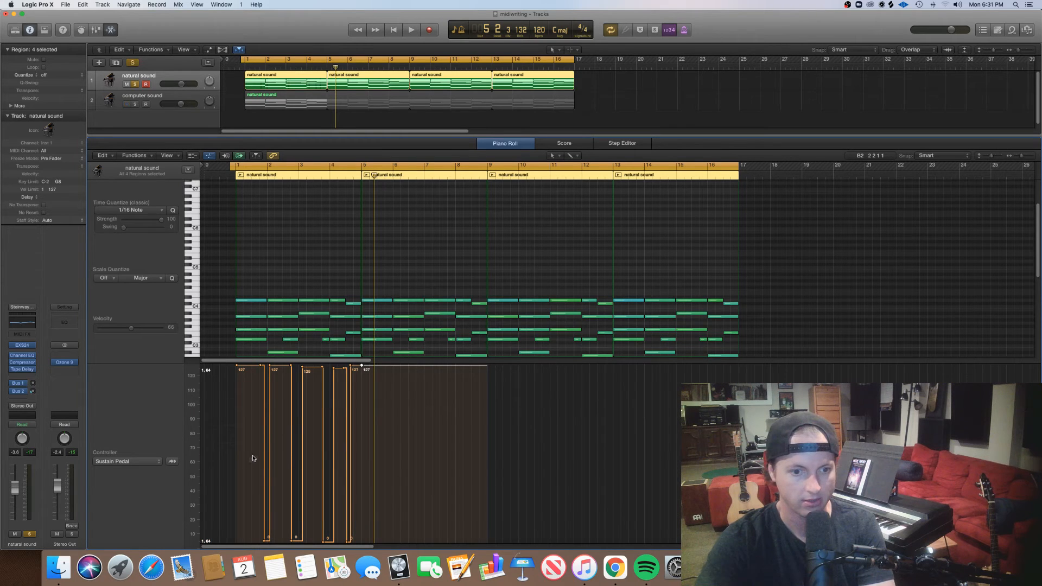
left_click_drag(357, 355, 357, 355)
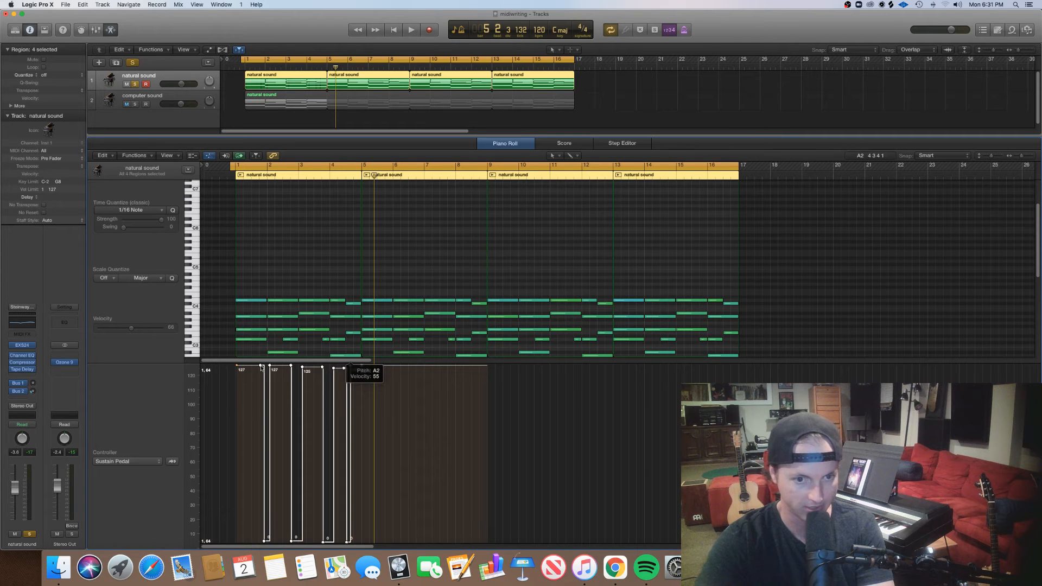
left_click_drag(261, 367, 409, 372)
key("super+z")
mouse_move(259, 366)
left_mouse_down()
mouse_move(400, 358)
mouse_move(395, 369)
left_mouse_up()
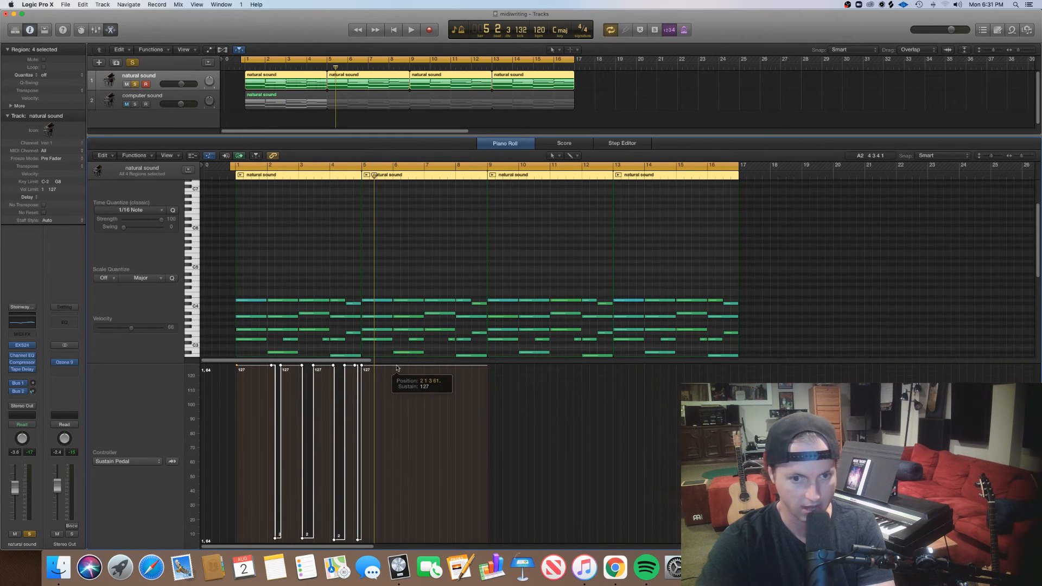
key("super+z")
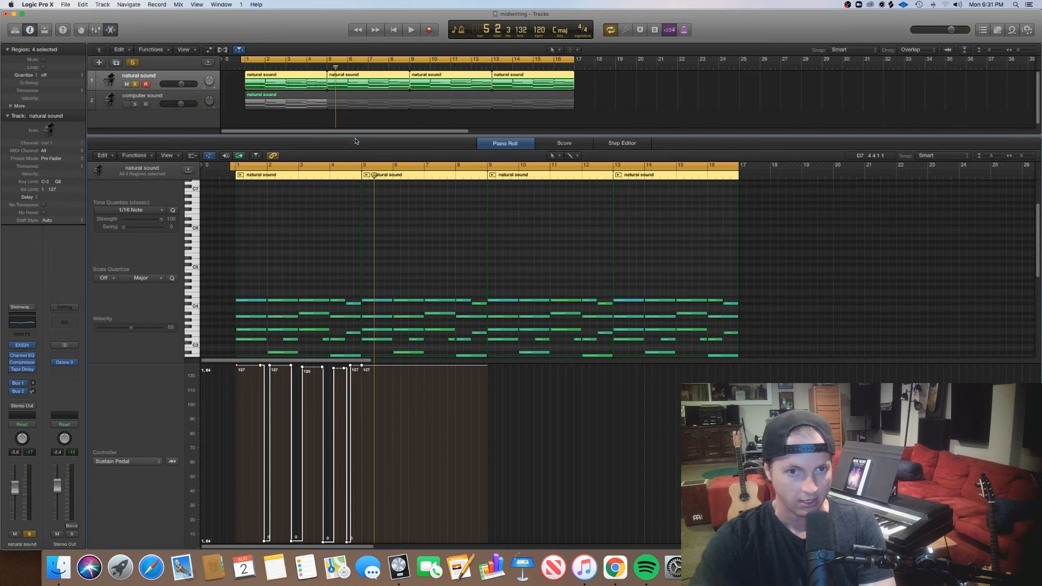
mouse_move(270, 367)
left_mouse_down()
mouse_move(400, 365)
mouse_move(260, 369)
left_mouse_up()
key("super+z")
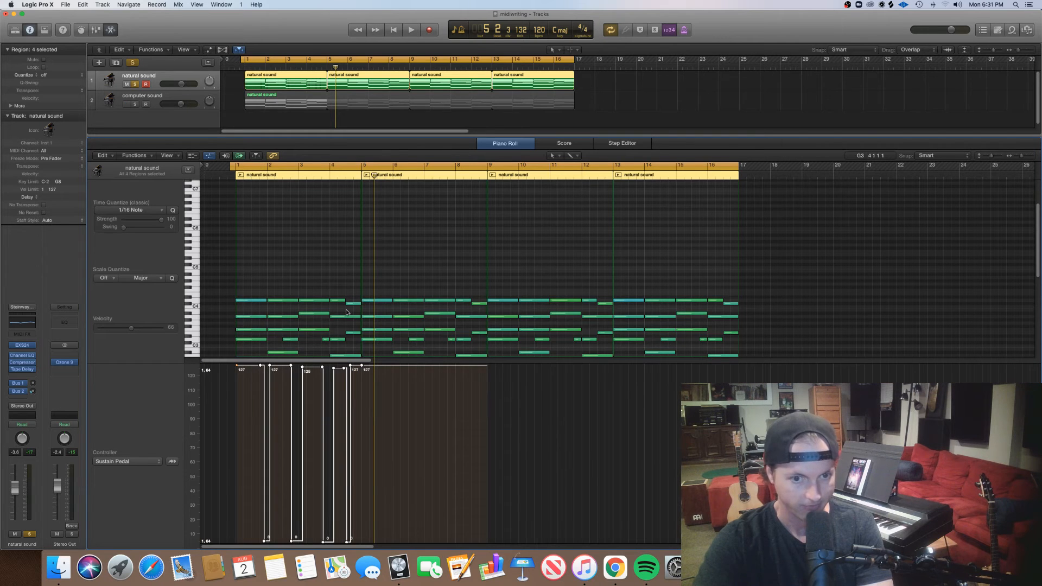
Delete the three regions from bar 5 onward and replace them with copies of the pedaled first region through bar 16.
left_click(618, 81)
left_click_drag(632, 80, 384, 88)
key("Delete")
left_click_drag(297, 84, 460, 83)
left_click(632, 85)
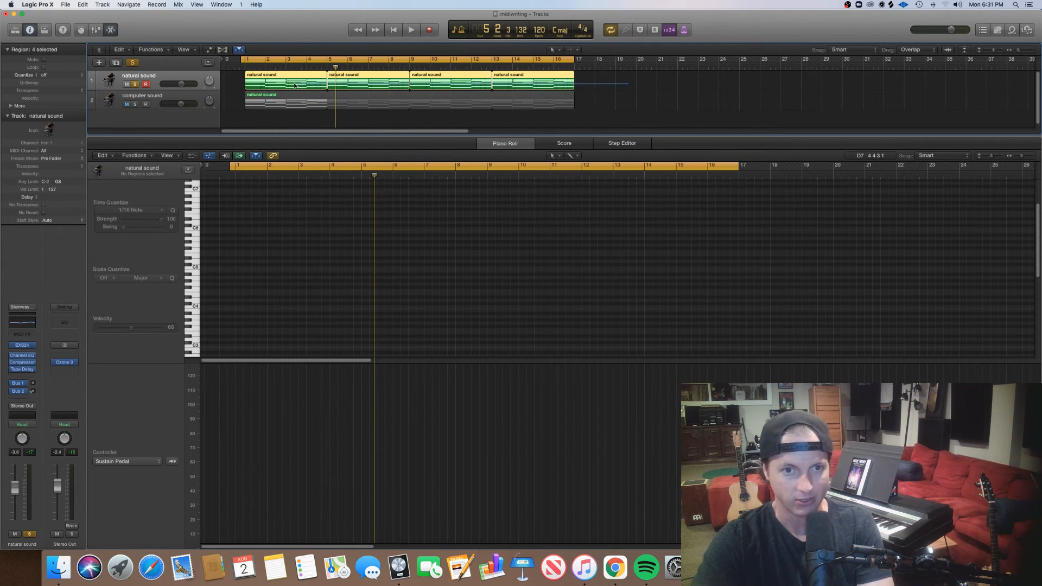
Select all notes in the four natural sound regions and apply the Humanize MIDI transform to them.
key("super+a")
scroll(872, 327, "down", 5)
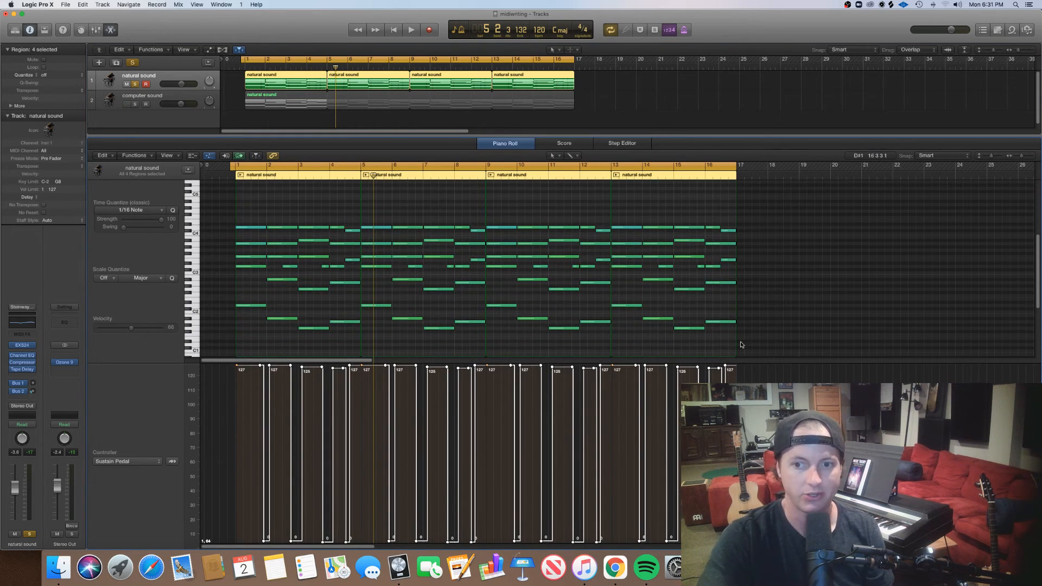
left_click_drag(763, 333, 224, 204)
left_click(145, 156)
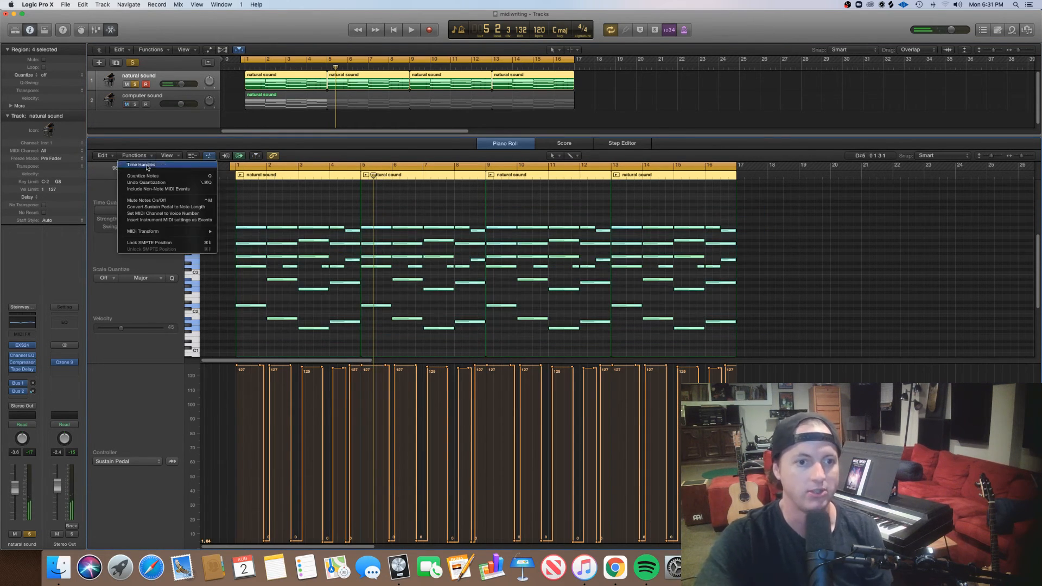
mouse_move(179, 231)
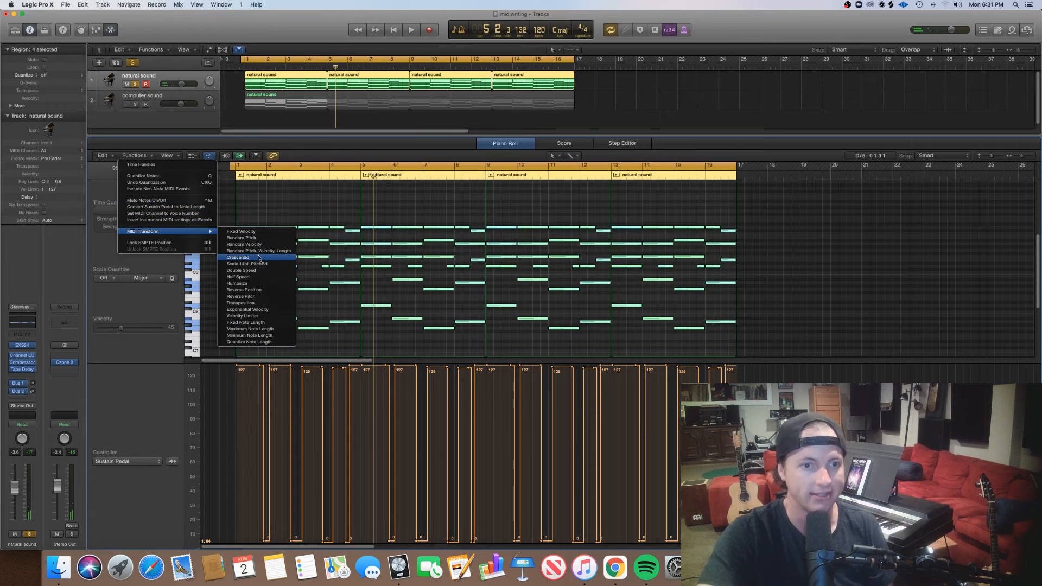
left_click(272, 284)
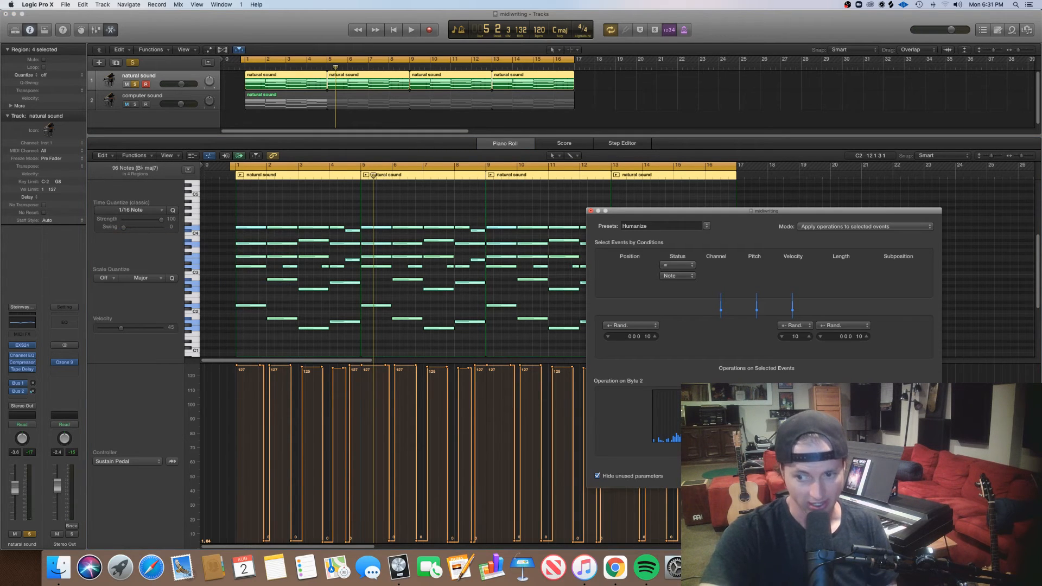
left_click(590, 212)
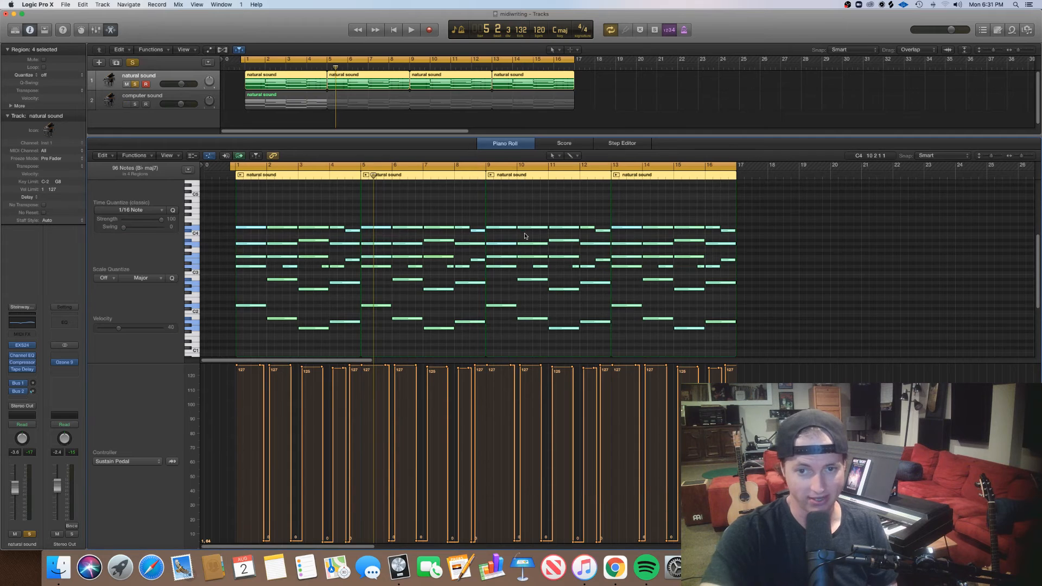
Play the humanized natural sound track from bar 1 to about bar 9, reopening its piano roll during playback.
left_click(612, 109)
key("n")
key("n")
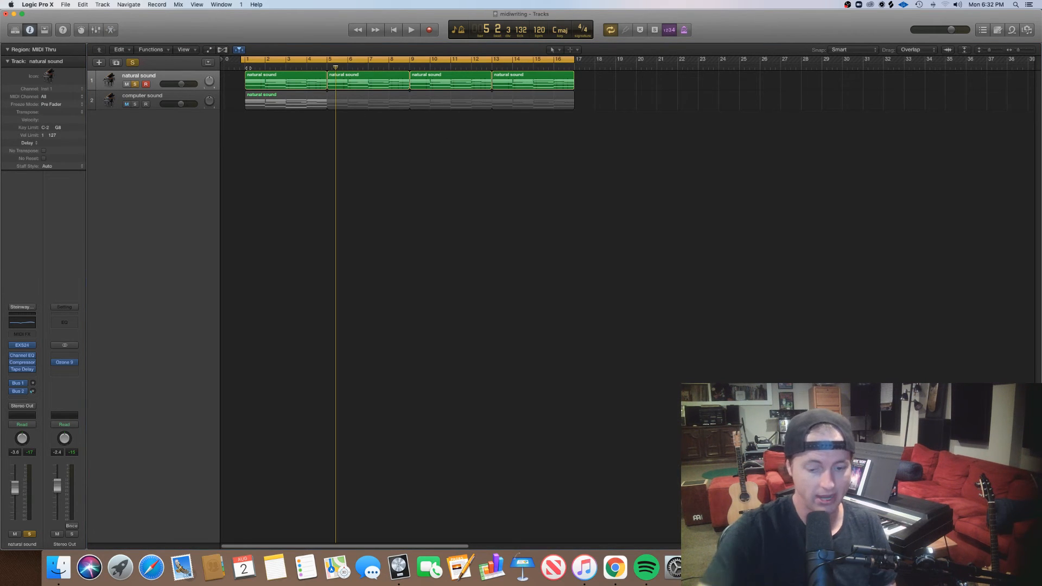
key("Return")
key("space")
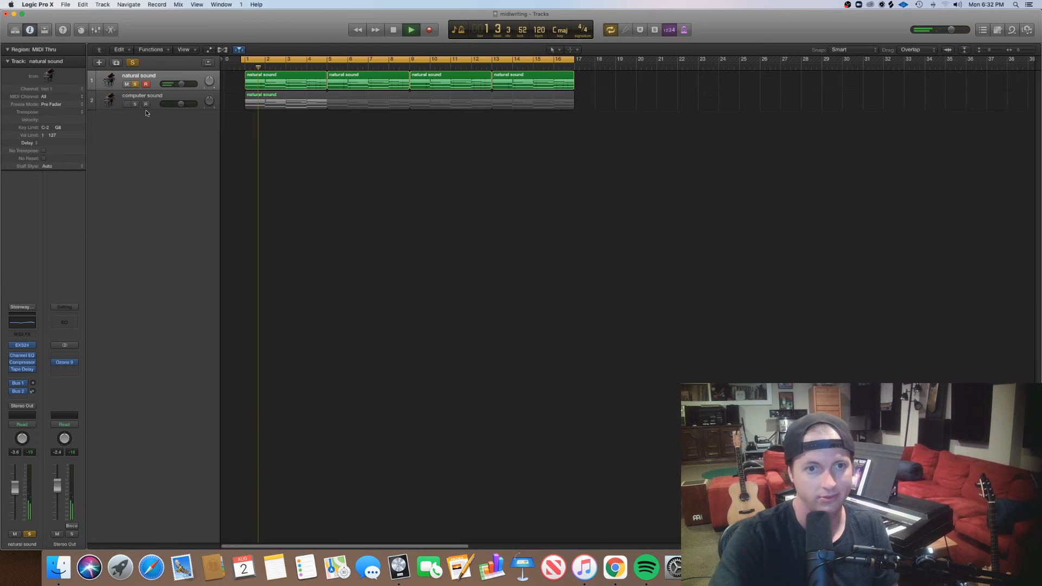
left_click(154, 76)
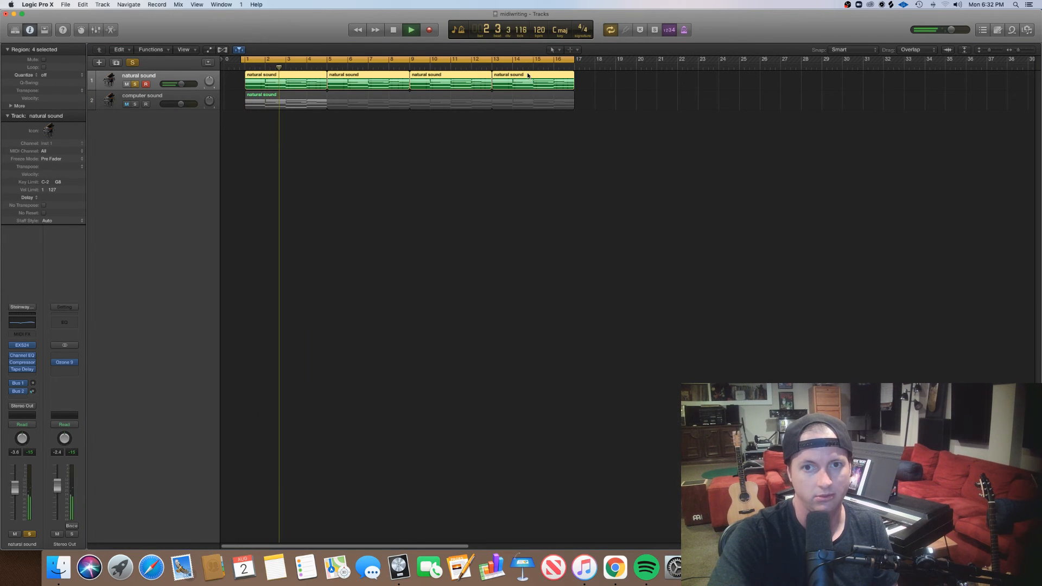
double_click(526, 76)
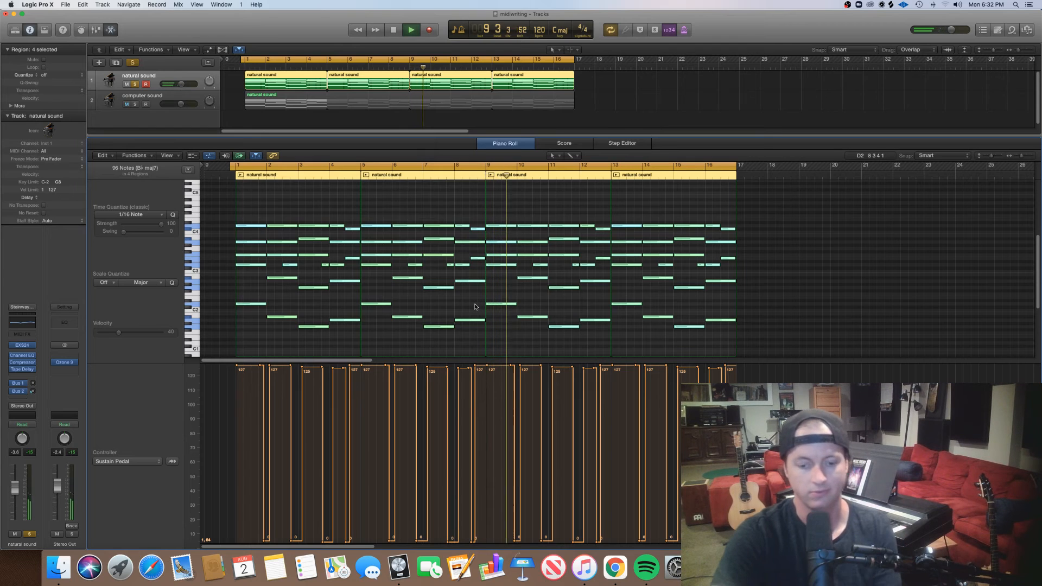
key("space")
Solo the computer sound track instead of natural sound and play it from bar 1.
left_click(136, 104)
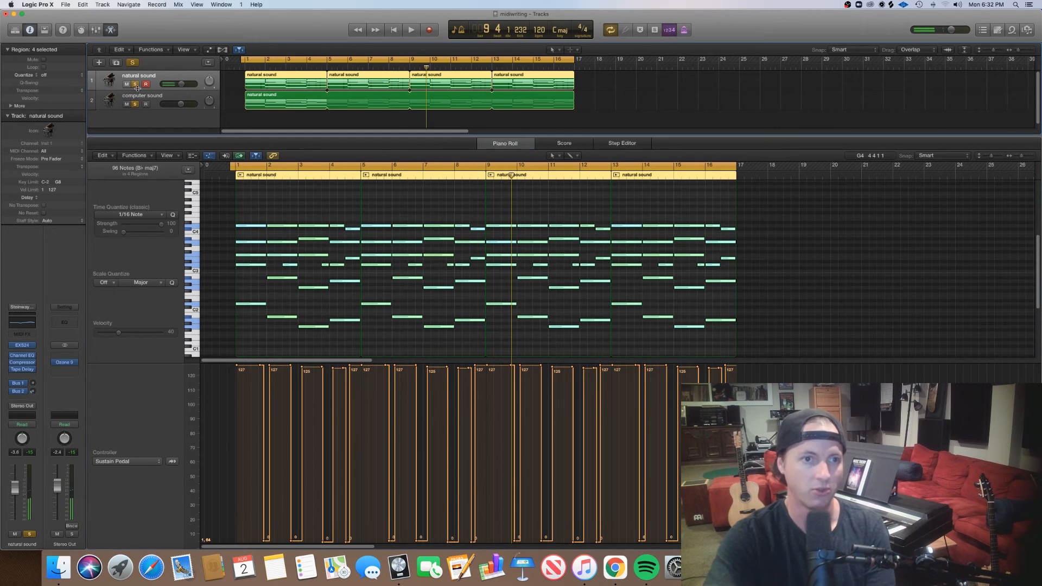
left_click(144, 97)
left_click(244, 65)
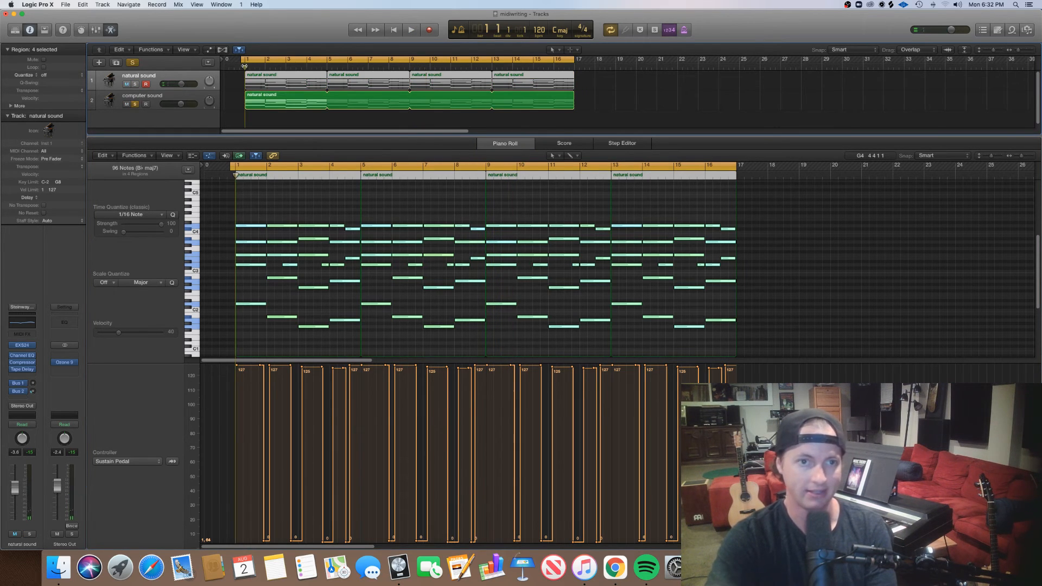
key("space")
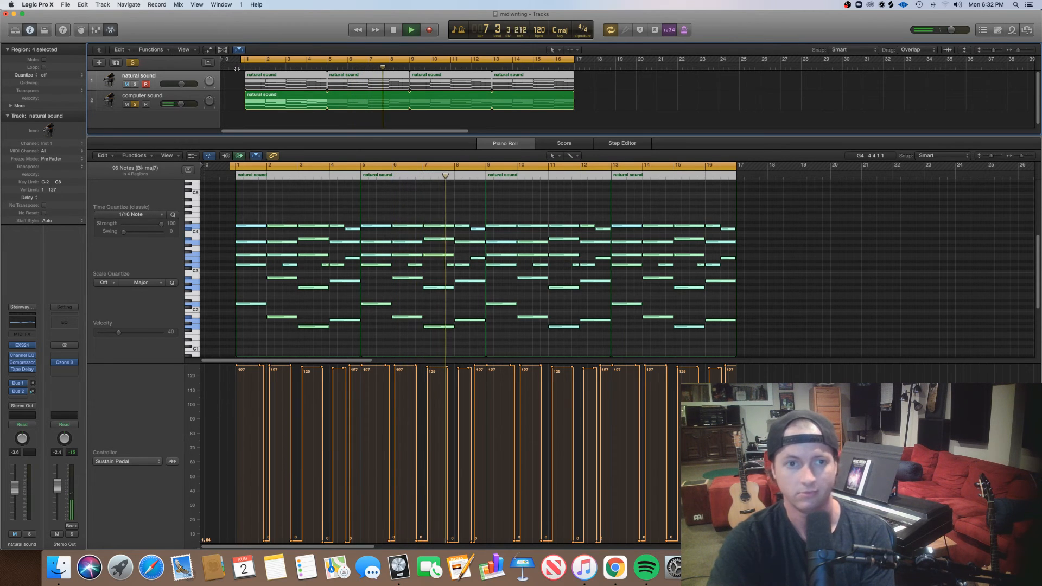
Switch the solo back to the natural sound track during playback and clear the note selection.
left_click(136, 106)
key("s")
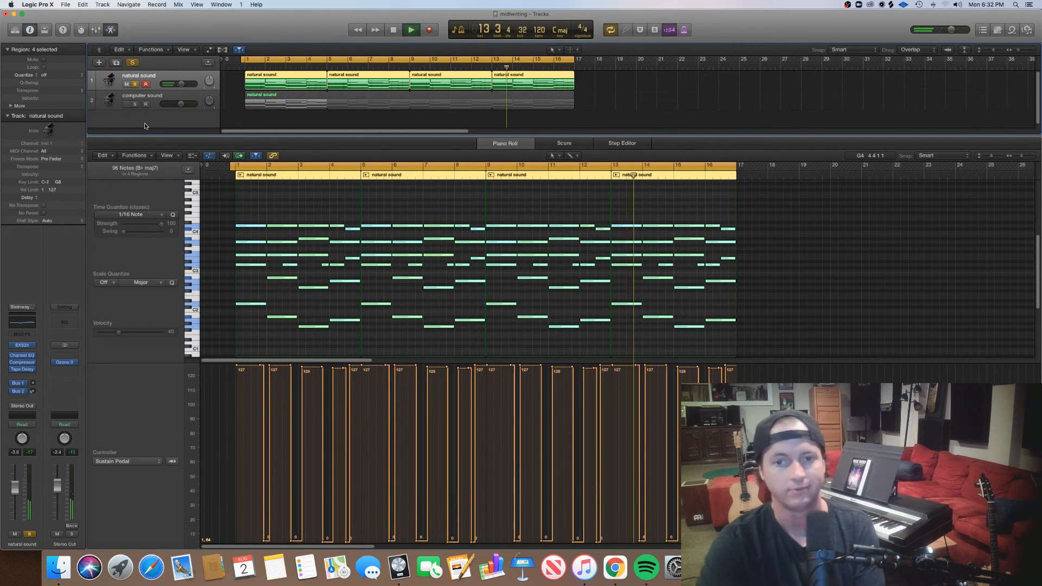
left_click(762, 301)
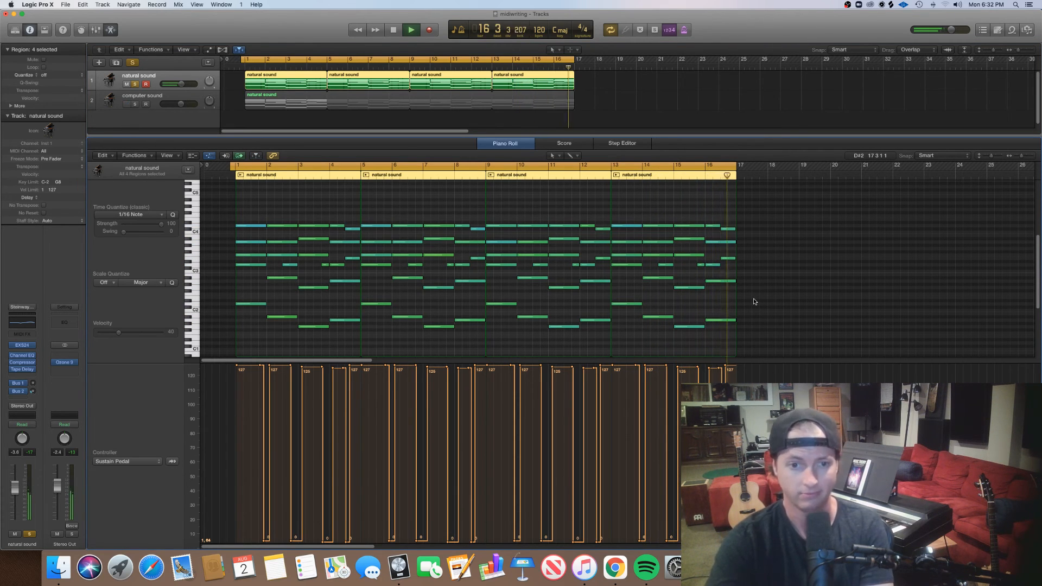
Stop playback, show track automation with the piano roll closed, and mute the natural sound track after removing its solo.
key("a")
key("space")
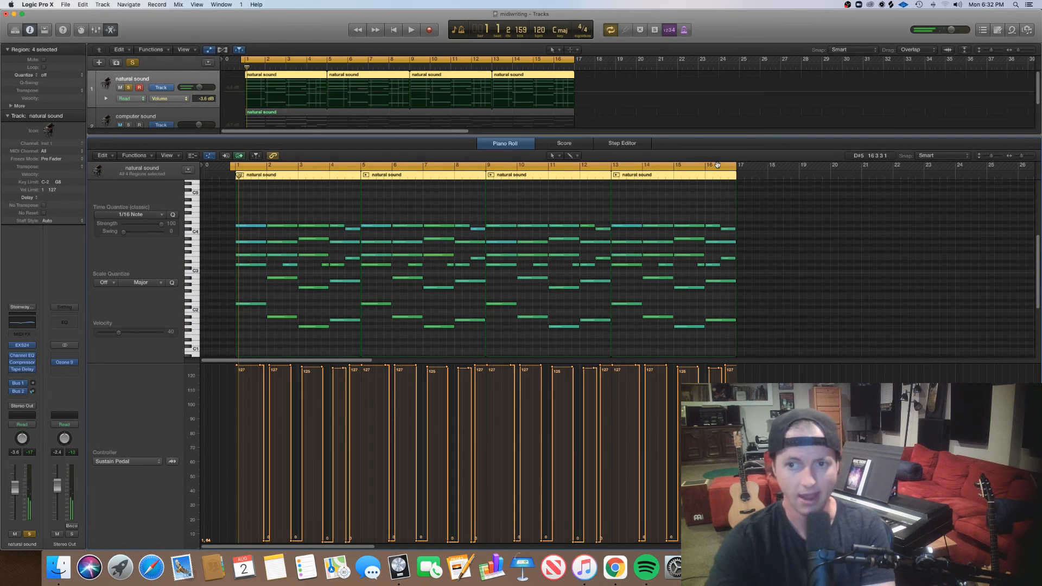
key("e")
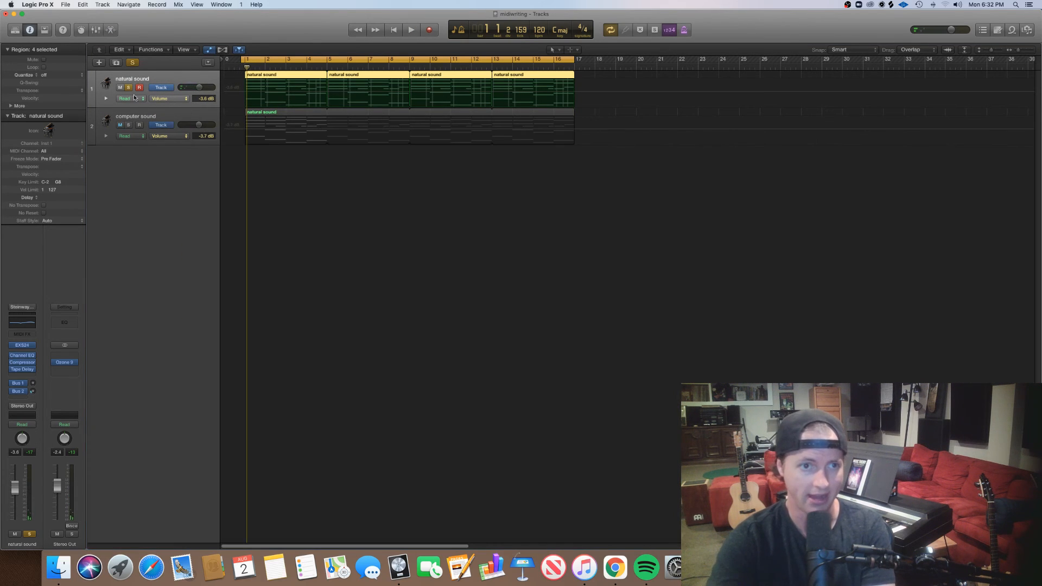
left_click(129, 88)
left_click(120, 87)
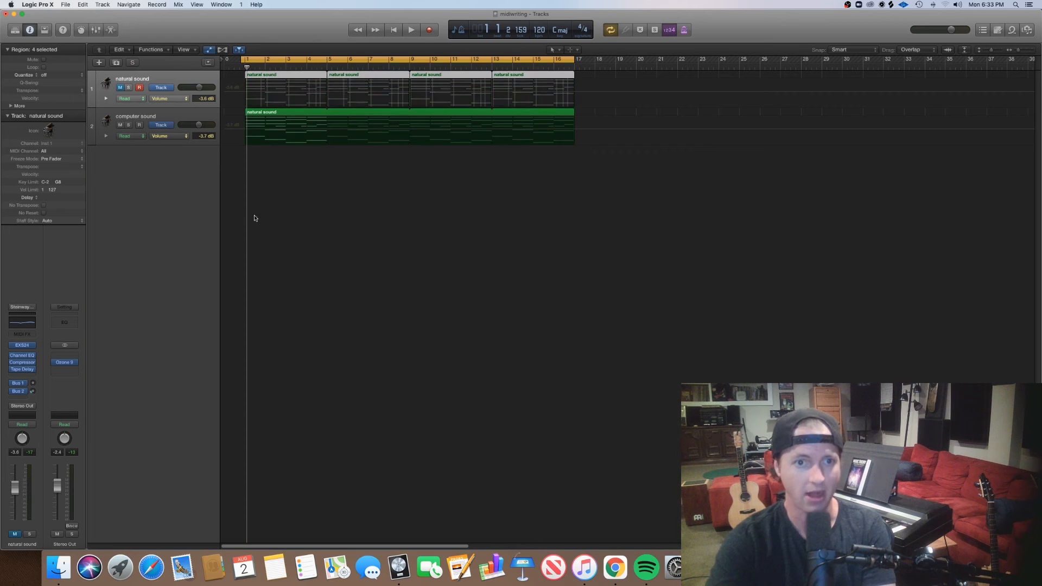